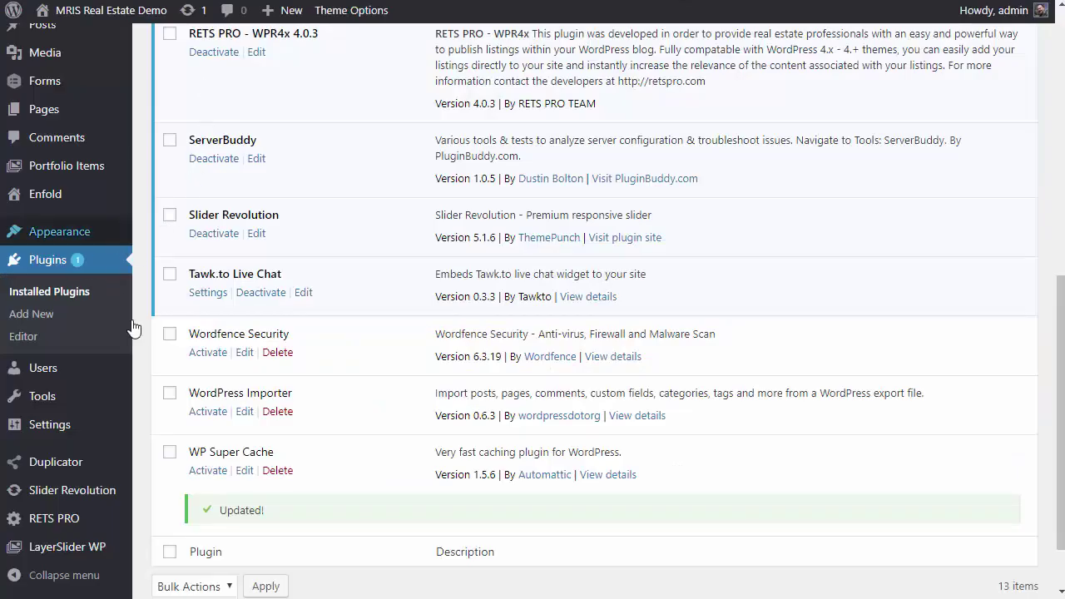
# - Open the Site Config page of the RETS PRO admin panel
pyautogui.scroll(-2, 277, 420)
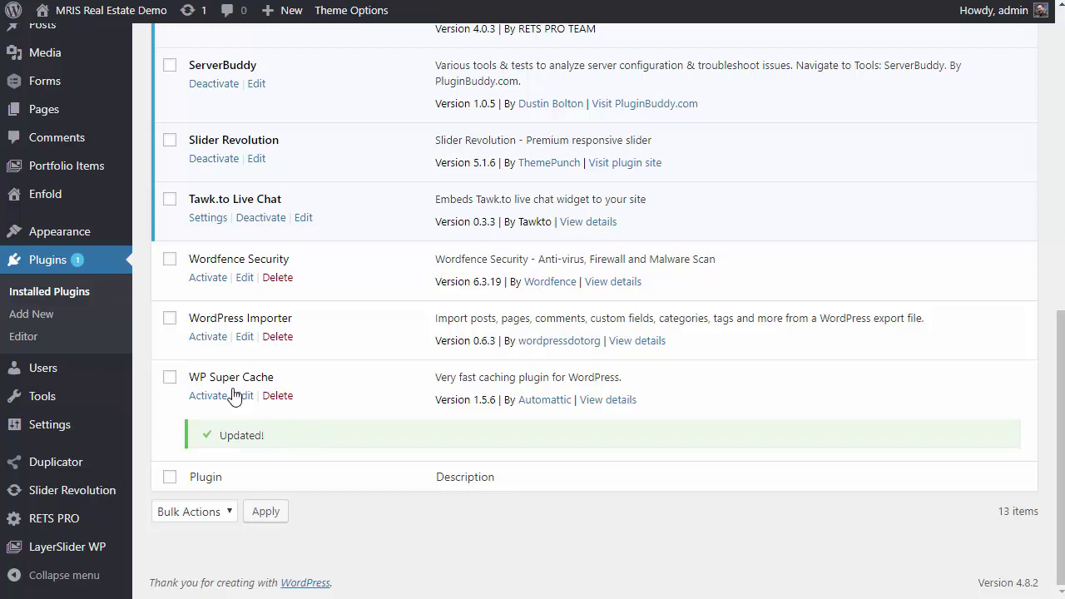
pyautogui.scroll(3, 102, 287)
pyautogui.scroll(4, 103, 288)
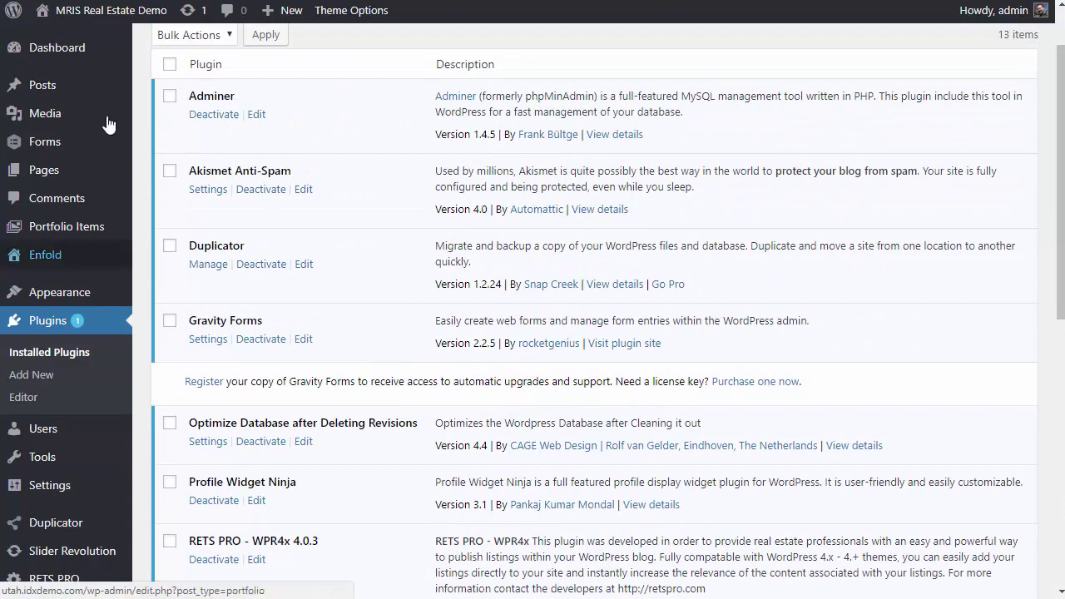
pyautogui.moveTo(93, 306)
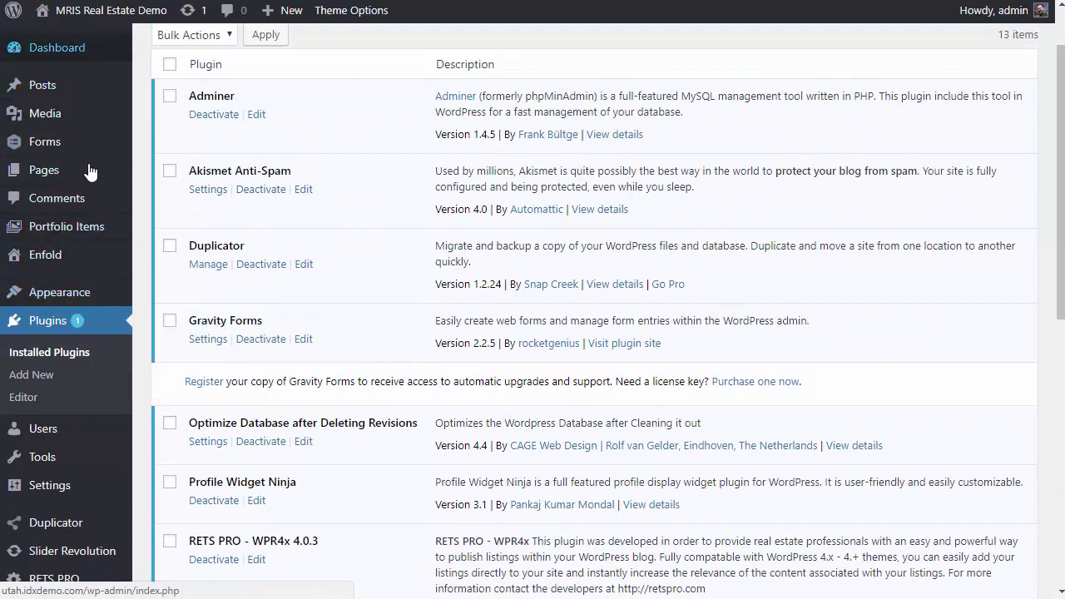
pyautogui.scroll(-2, 83, 358)
pyautogui.scroll(2, 88, 365)
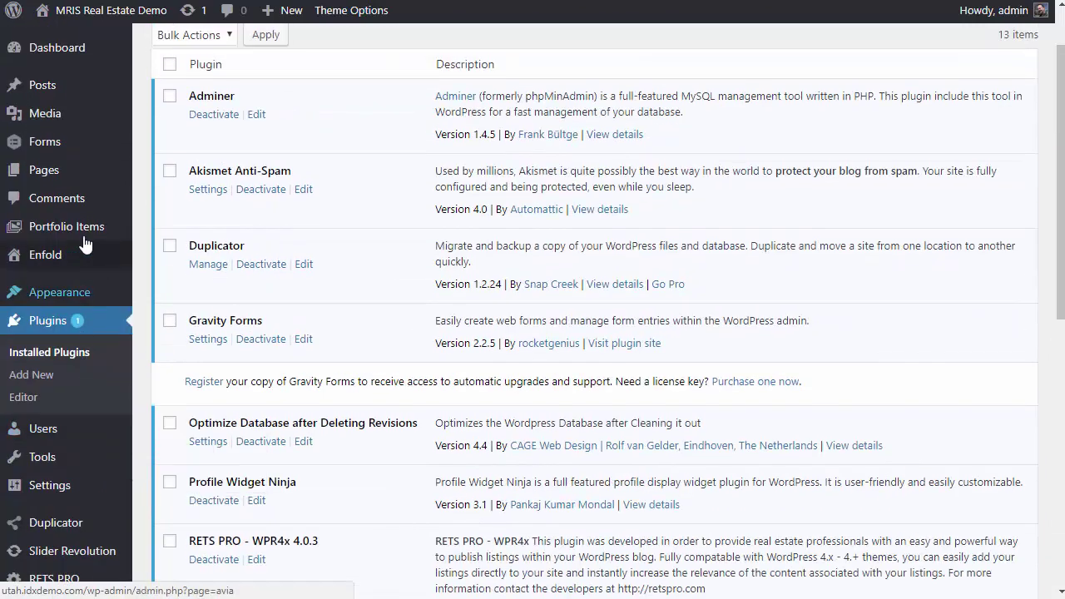
pyautogui.moveTo(91, 241)
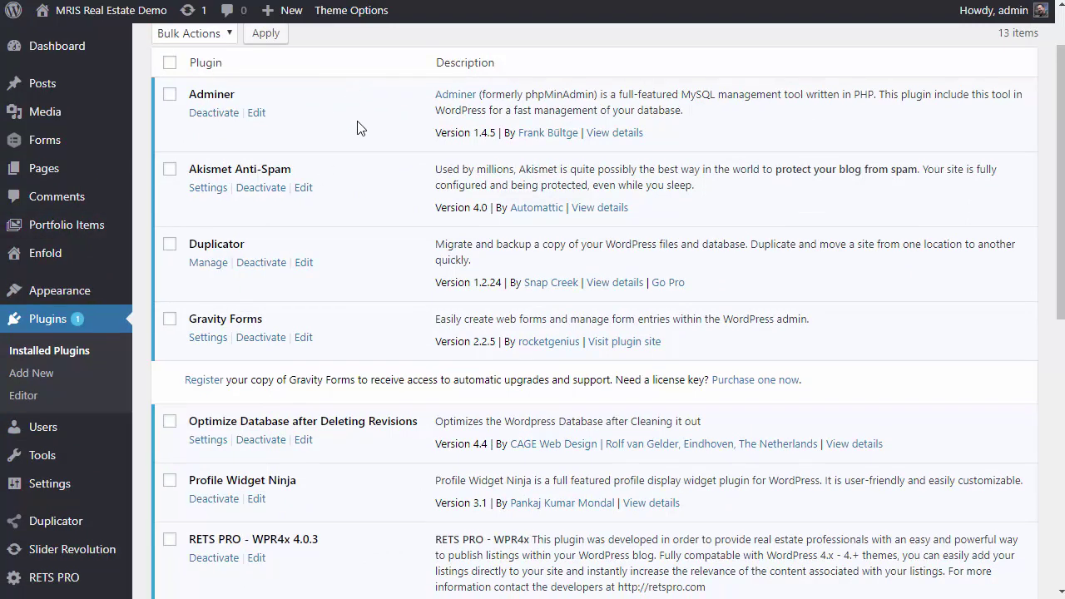
pyautogui.scroll(-3, 357, 125)
pyautogui.scroll(3, 357, 125)
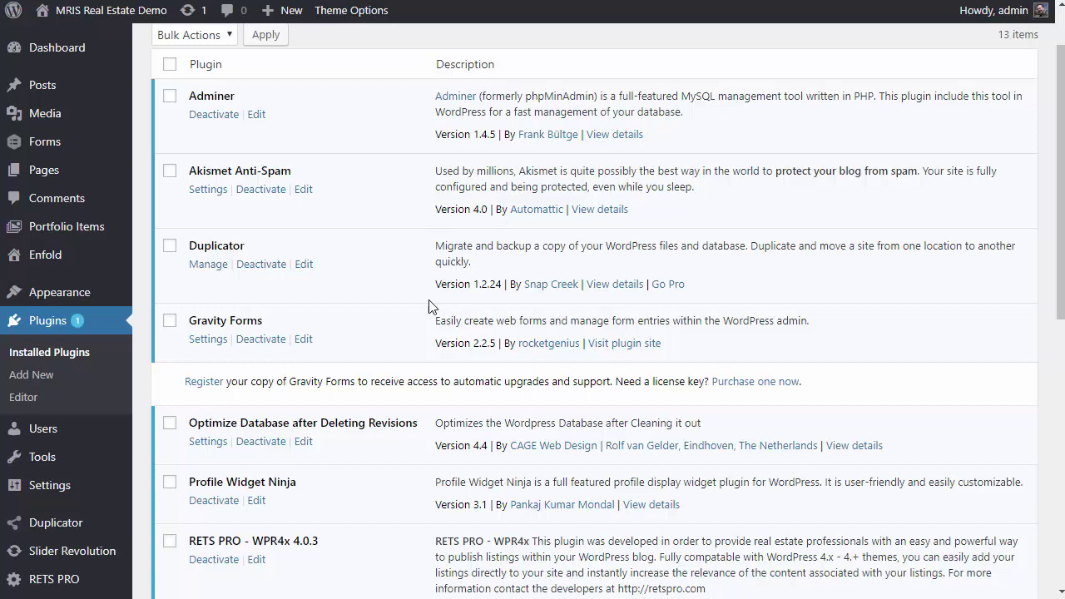
pyautogui.scroll(-3, 391, 297)
pyautogui.scroll(-1, 391, 297)
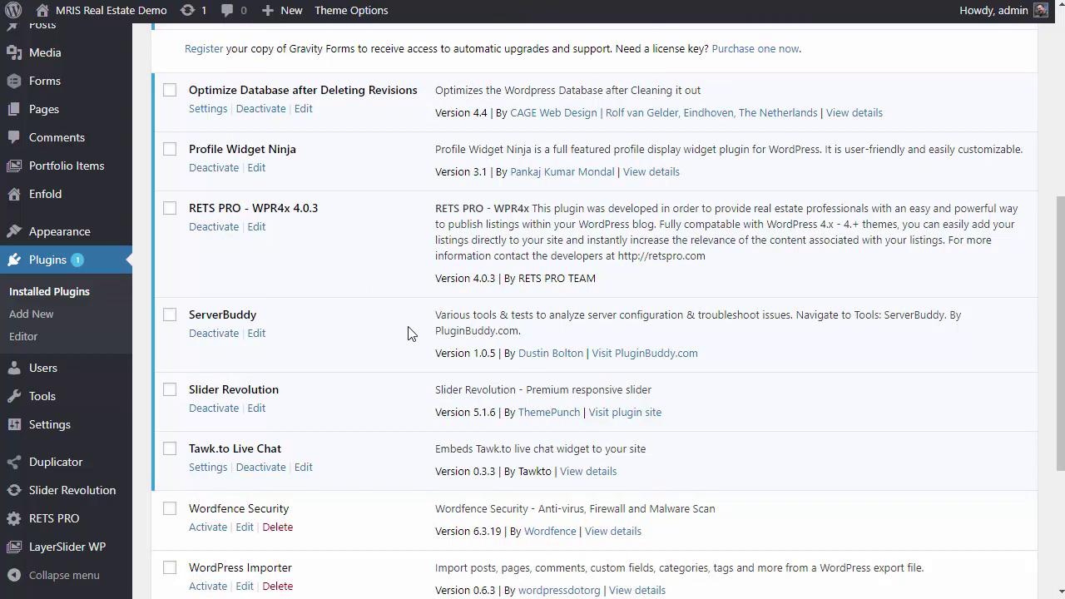
pyautogui.scroll(8, 408, 333)
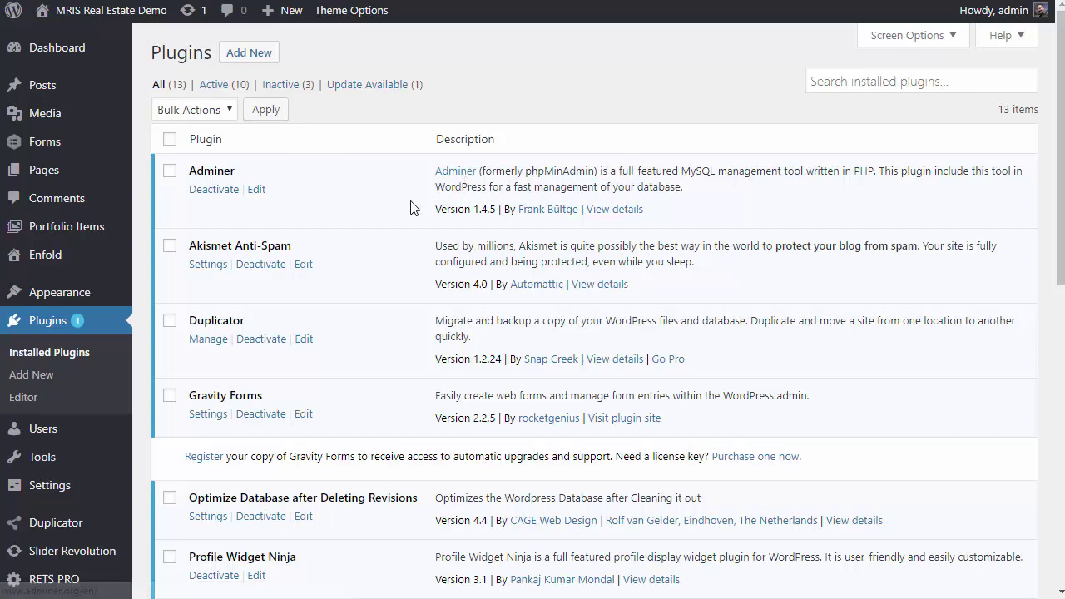
pyautogui.scroll(-3, 410, 214)
pyautogui.click(57, 520)
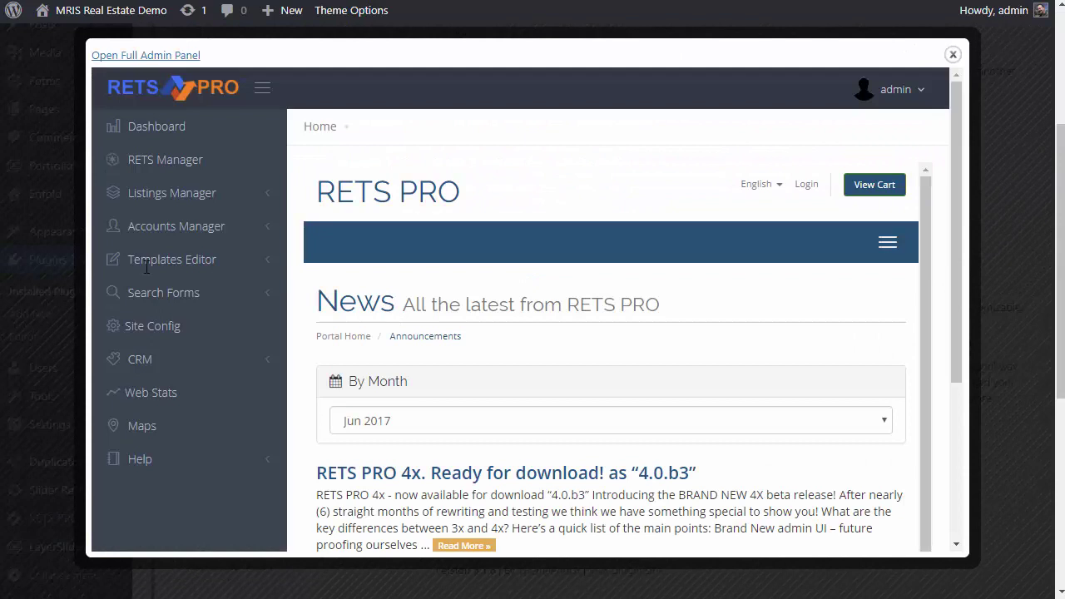
pyautogui.click(152, 339)
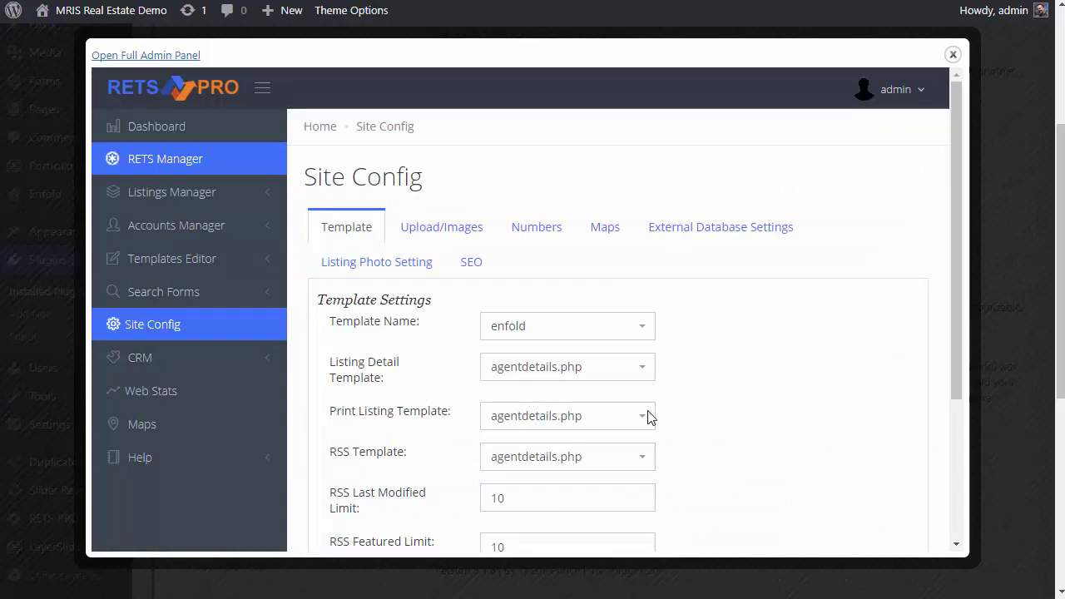
# - On External Database Settings, set Use External Listings Database to Yes
pyautogui.click(697, 228)
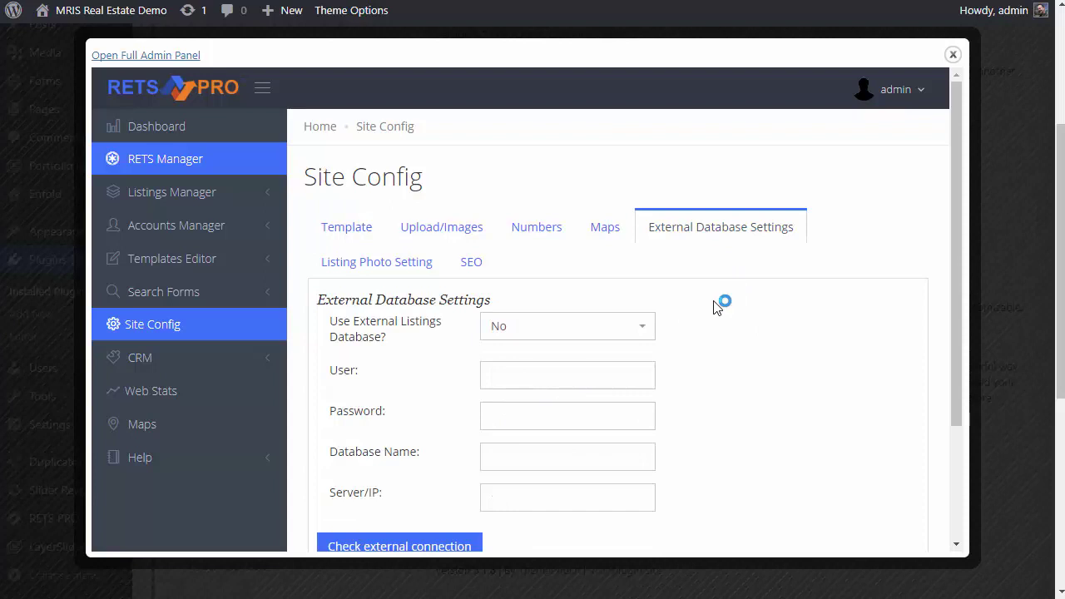
pyautogui.click(639, 335)
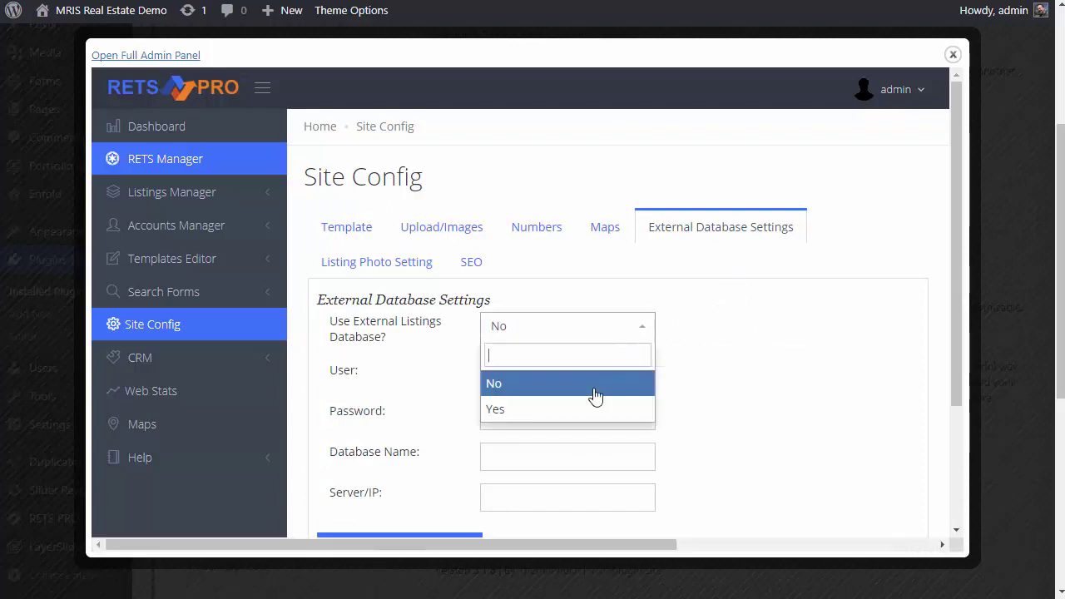
pyautogui.click(593, 411)
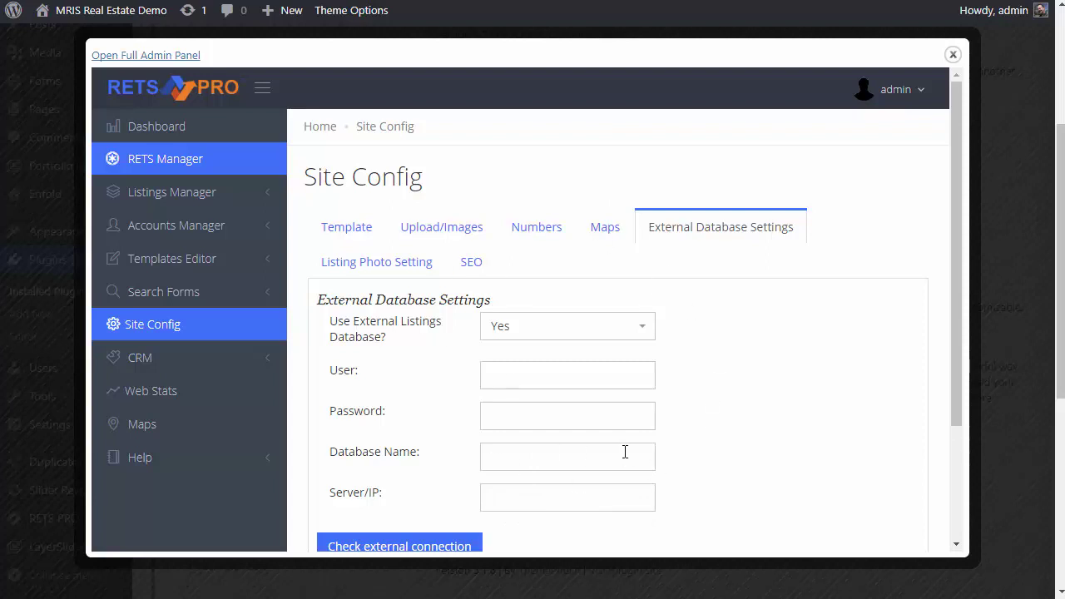
# - Fill the external database user, password and database name from saved autofill suggestions
pyautogui.click(520, 379)
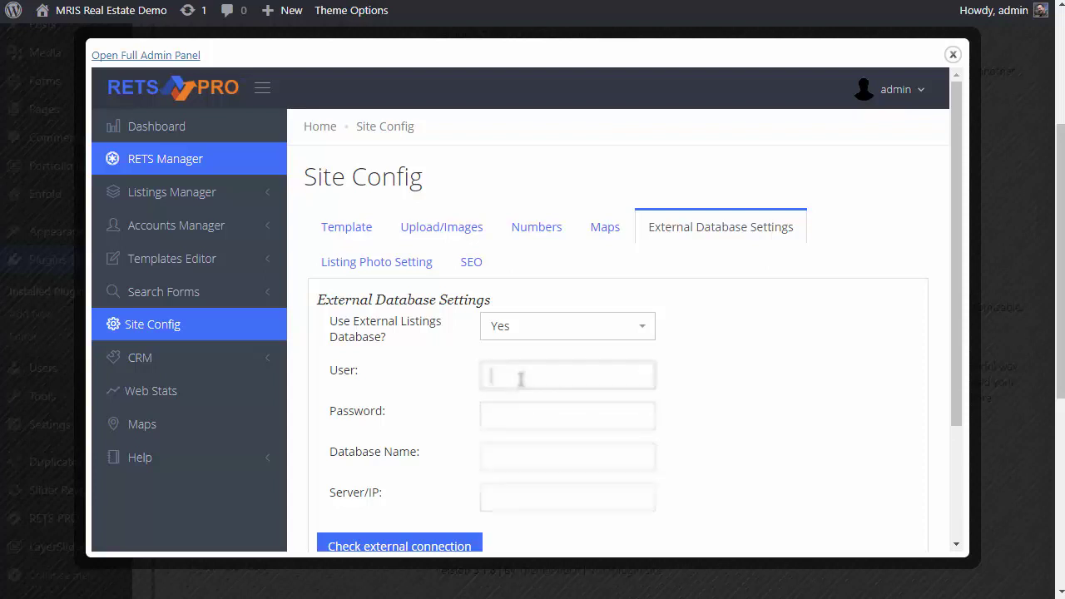
pyautogui.click(520, 405)
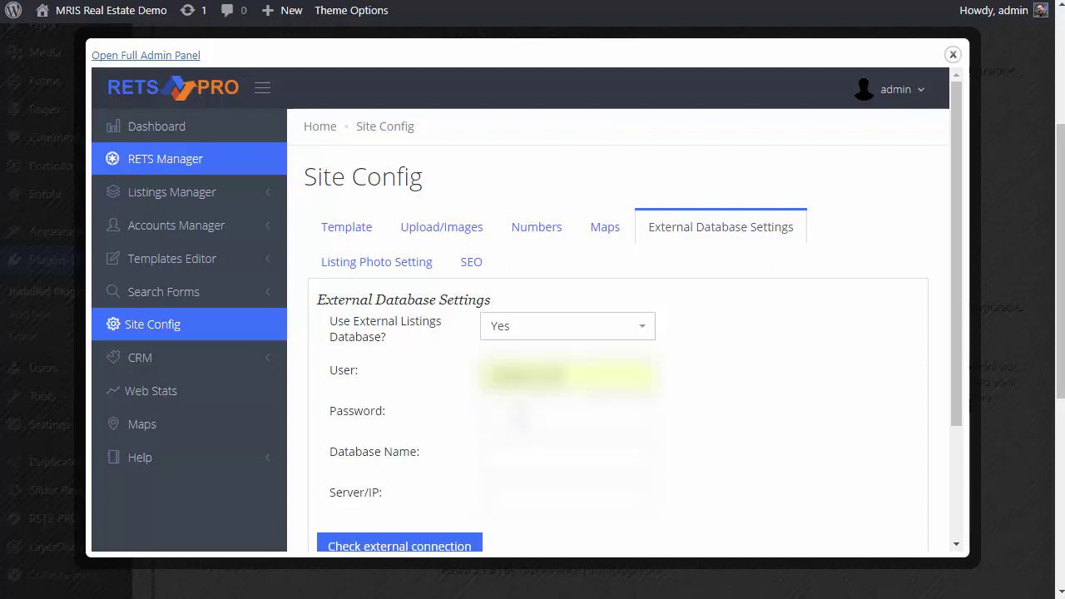
pyautogui.click(522, 416)
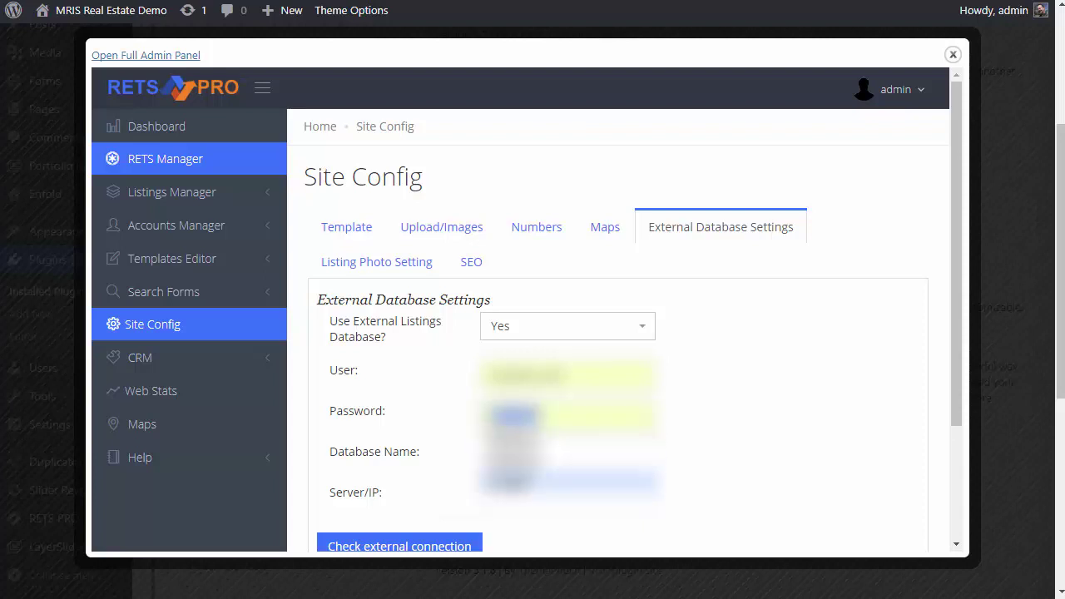
pyautogui.click(511, 437)
pyautogui.click(524, 453)
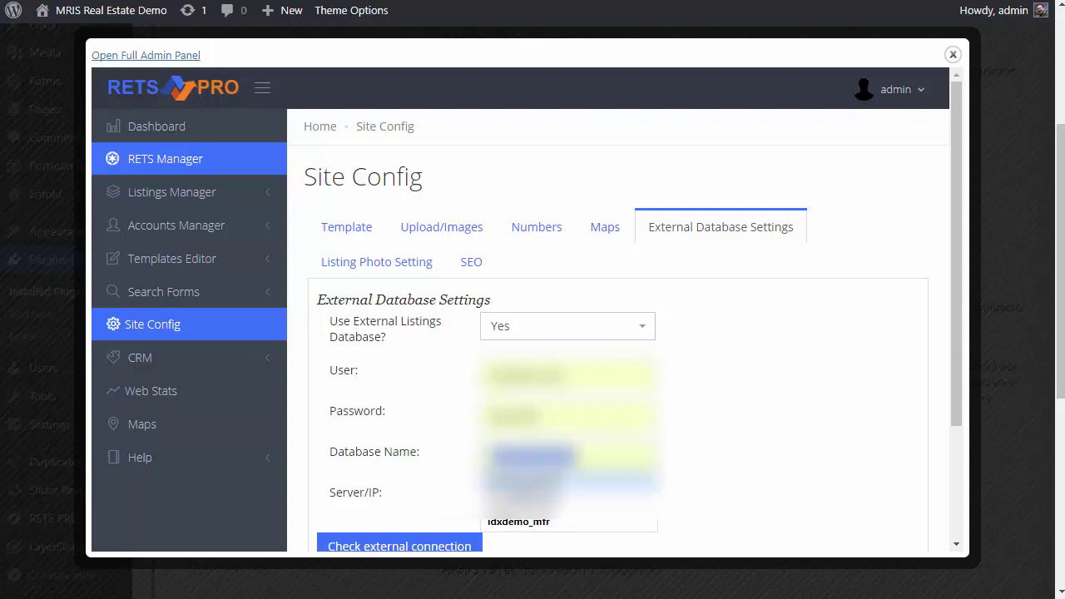
pyautogui.click(524, 524)
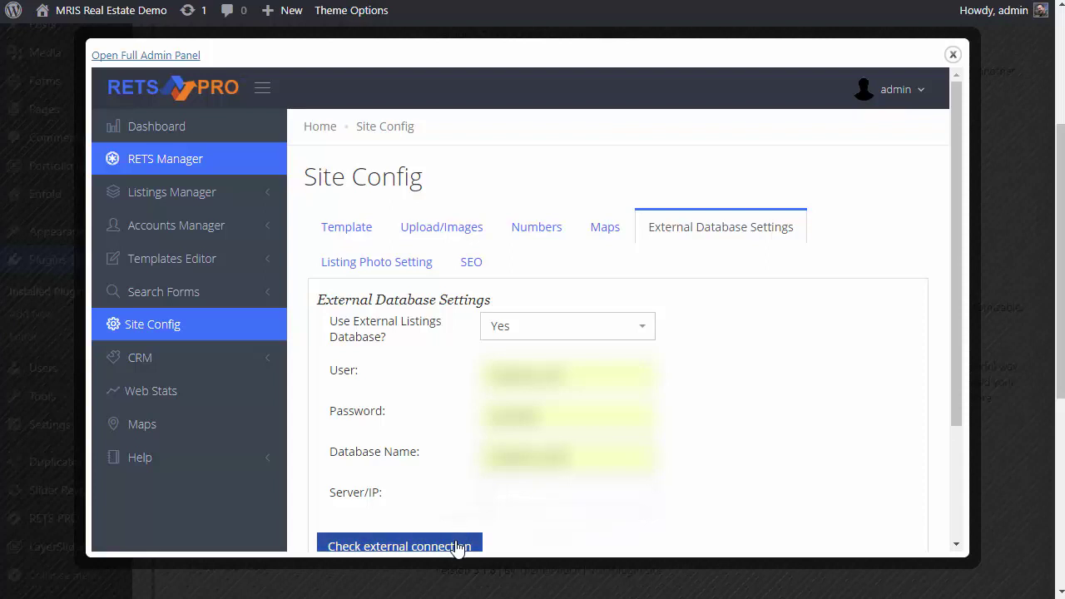
# - Verify the external database connection works, then save the RETS PRO Site Config
pyautogui.click(456, 547)
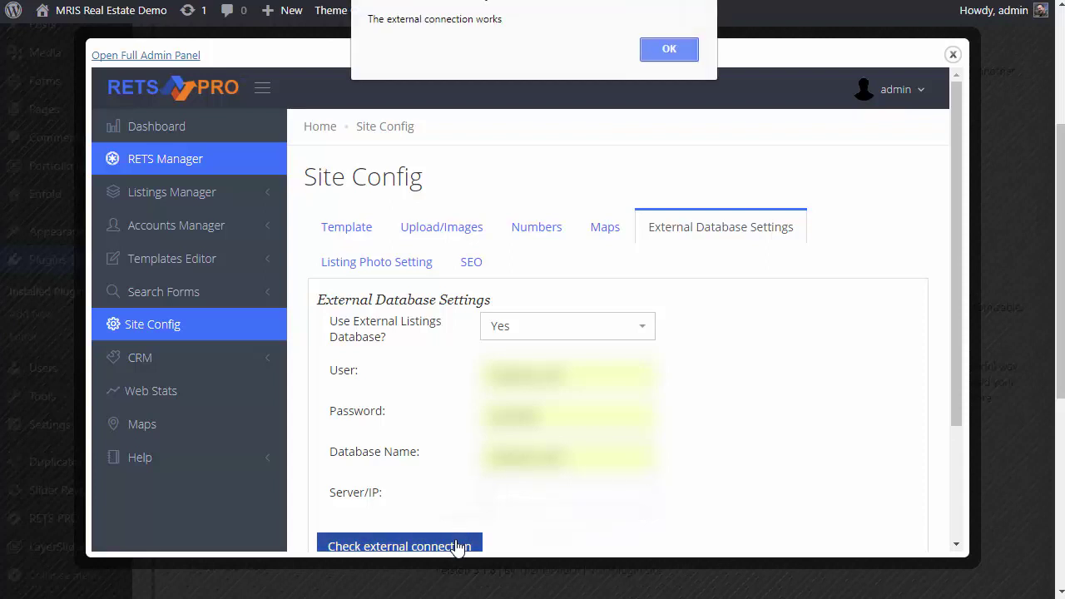
pyautogui.click(676, 58)
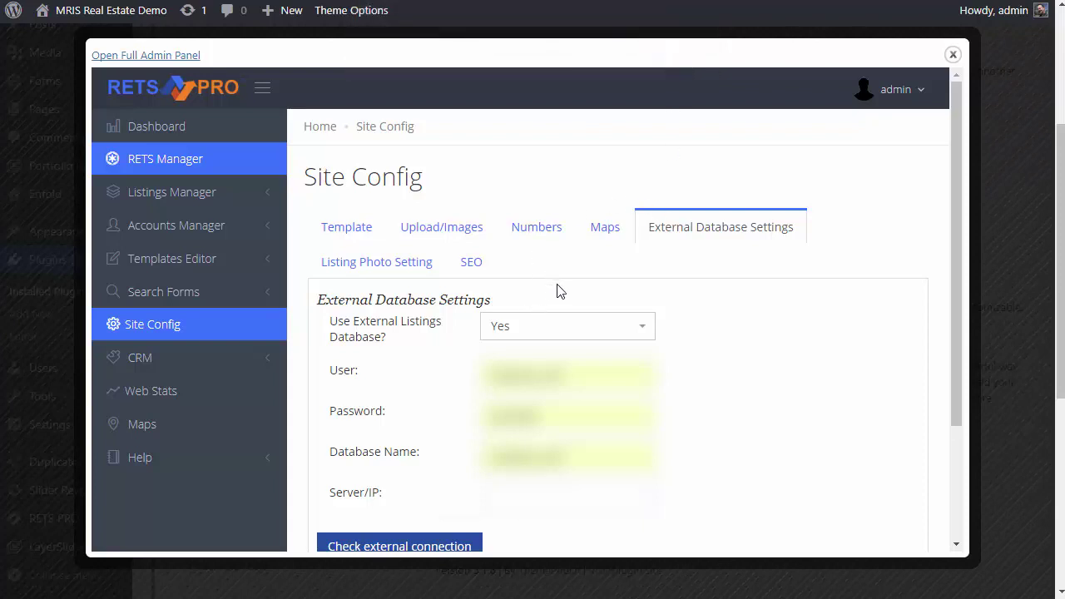
pyautogui.scroll(-2, 561, 291)
pyautogui.click(349, 463)
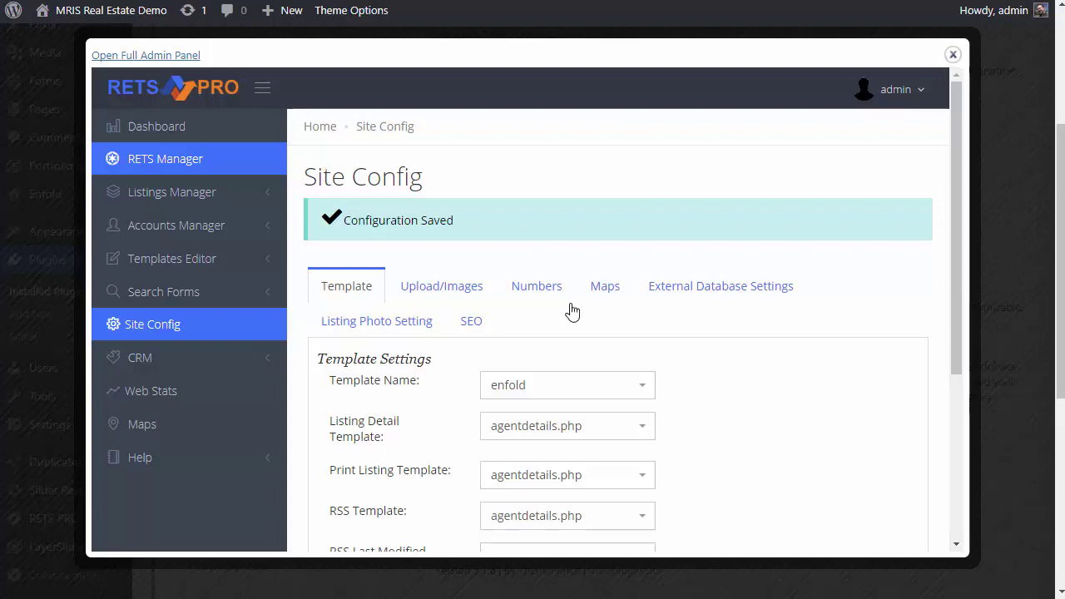
# - Close the RETS PRO panel and deactivate RETS PRO - WPR4x in Installed Plugins
pyautogui.click(952, 56)
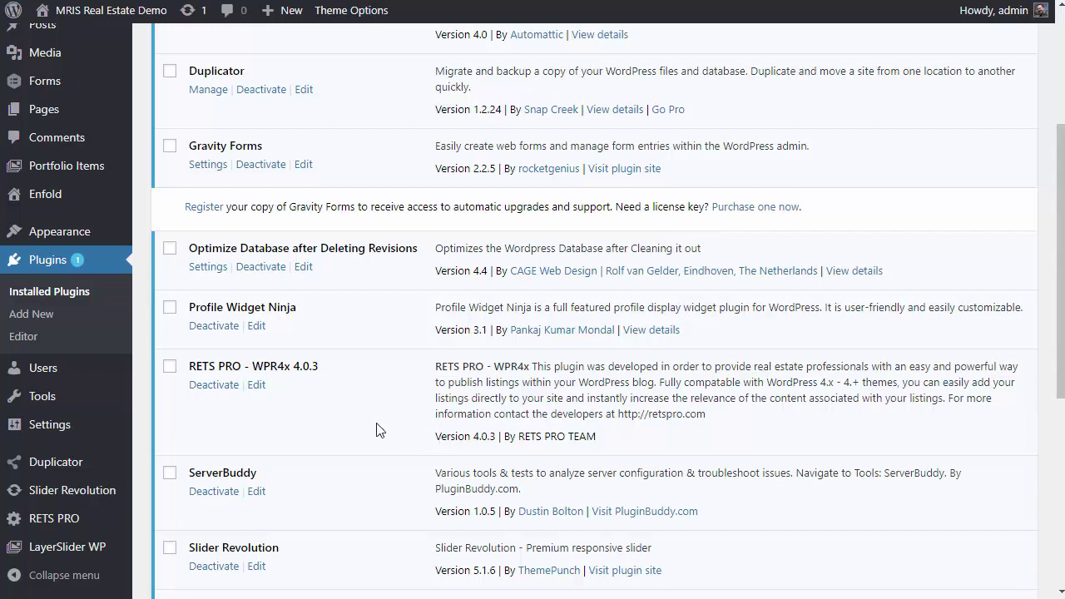
pyautogui.click(214, 385)
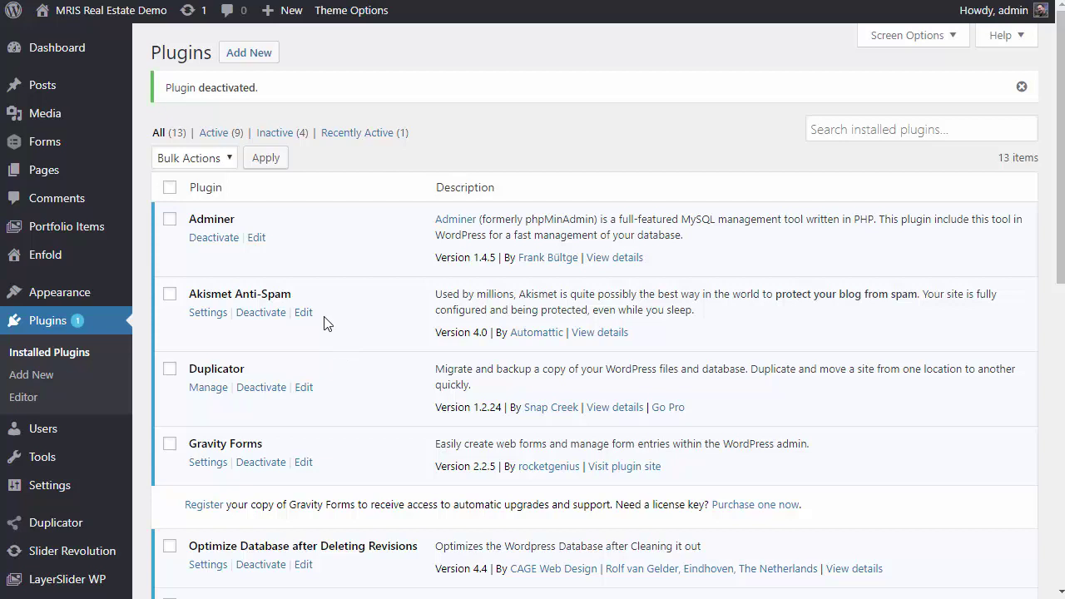
# - Launch Adminer for the WordPress database separately from WordPress
pyautogui.moveTo(42, 459)
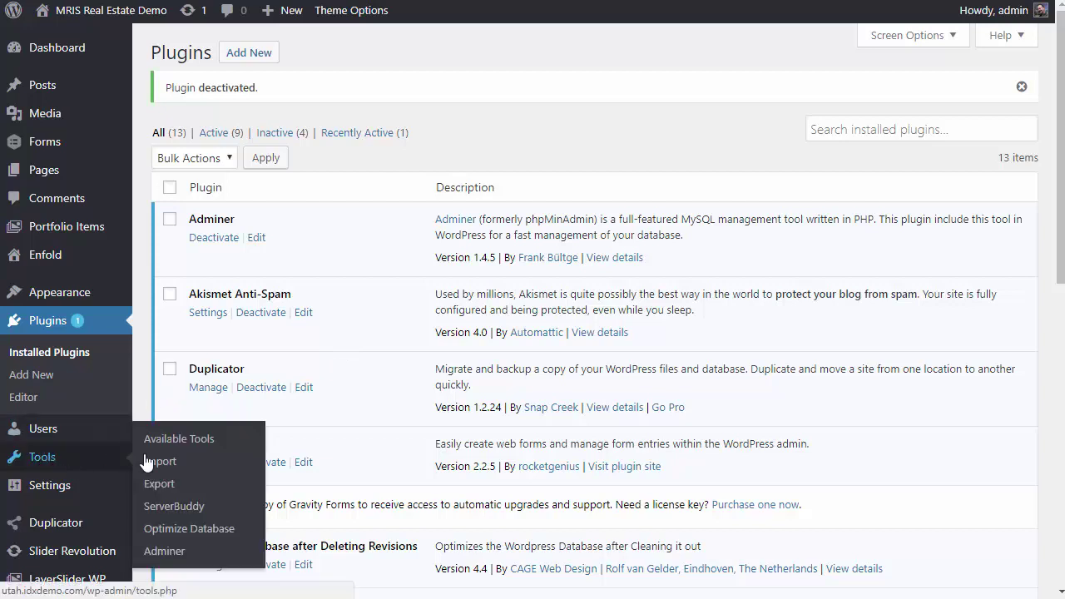
pyautogui.click(164, 551)
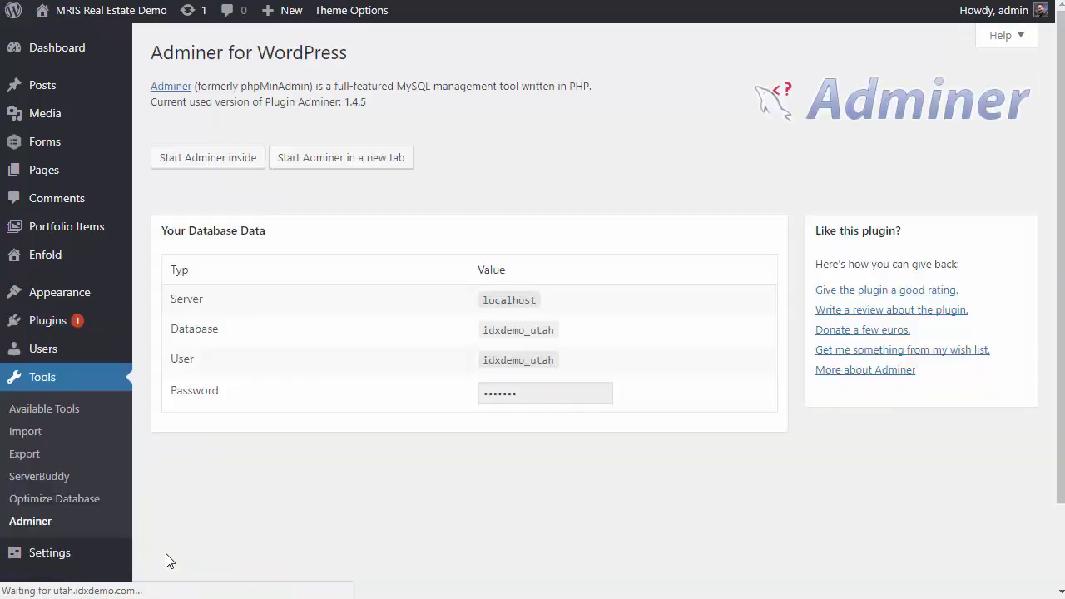
pyautogui.moveTo(153, 57); pyautogui.dragTo(248, 64)
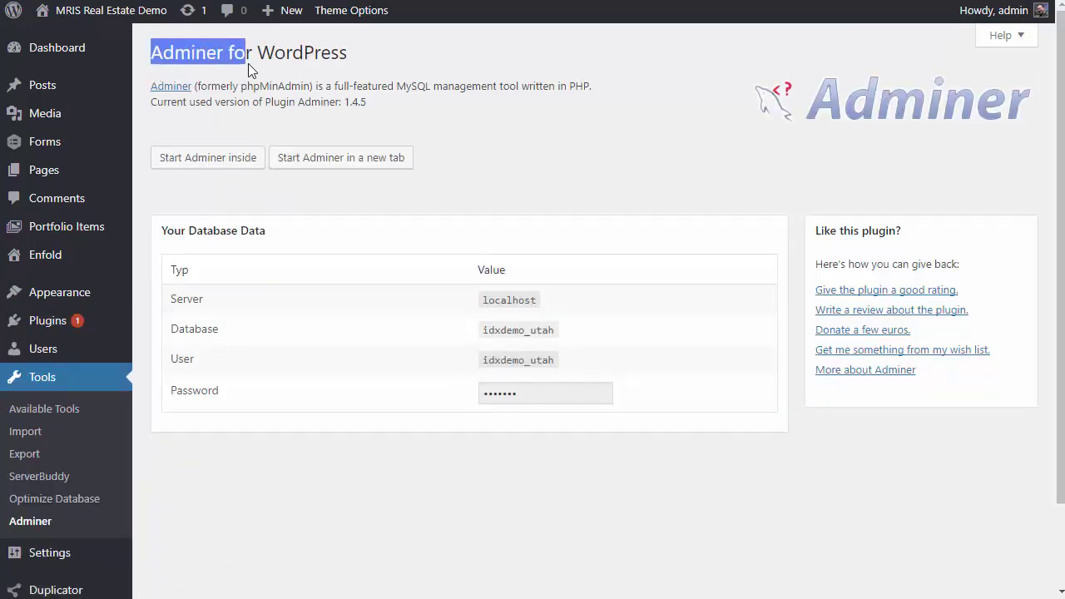
pyautogui.click(324, 156)
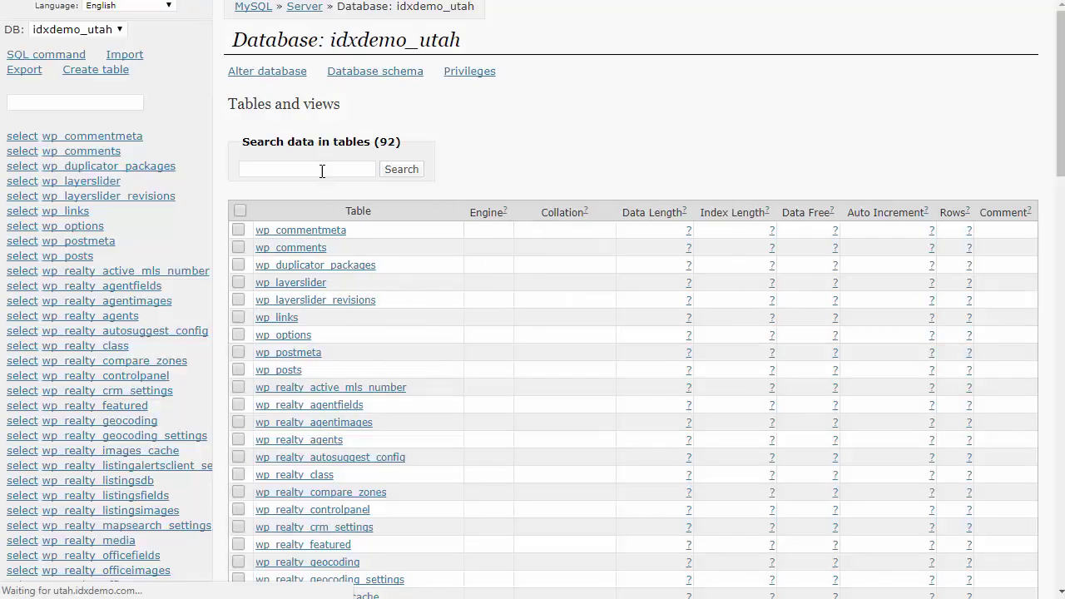
# - Tick the wp_realty_listingsdb table (17,487 rows) and scroll to the Selected actions
pyautogui.scroll(-2, 325, 269)
pyautogui.scroll(-1, 324, 268)
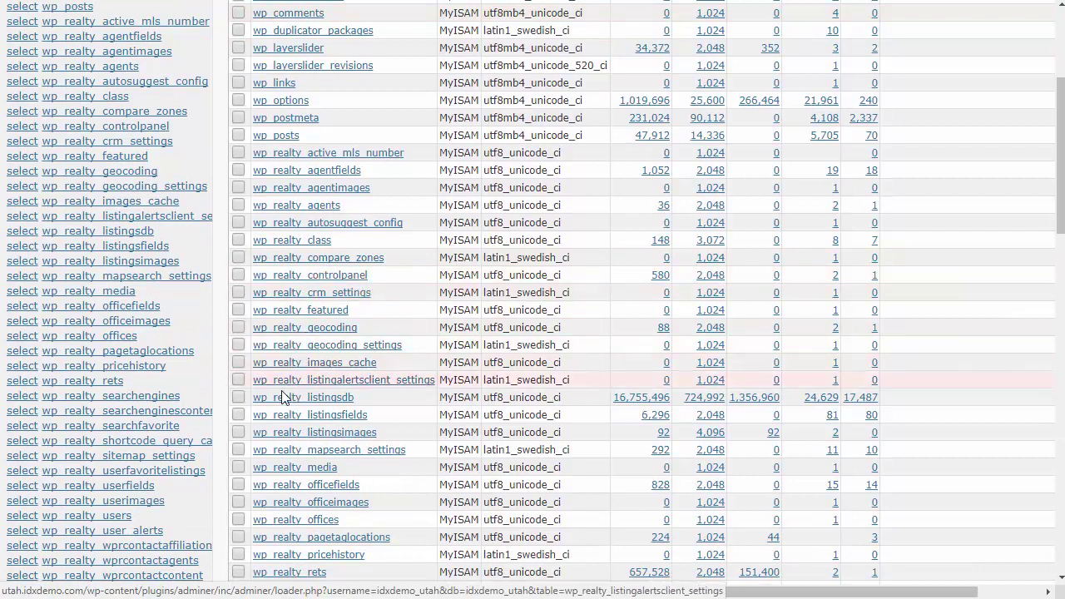
pyautogui.click(238, 399)
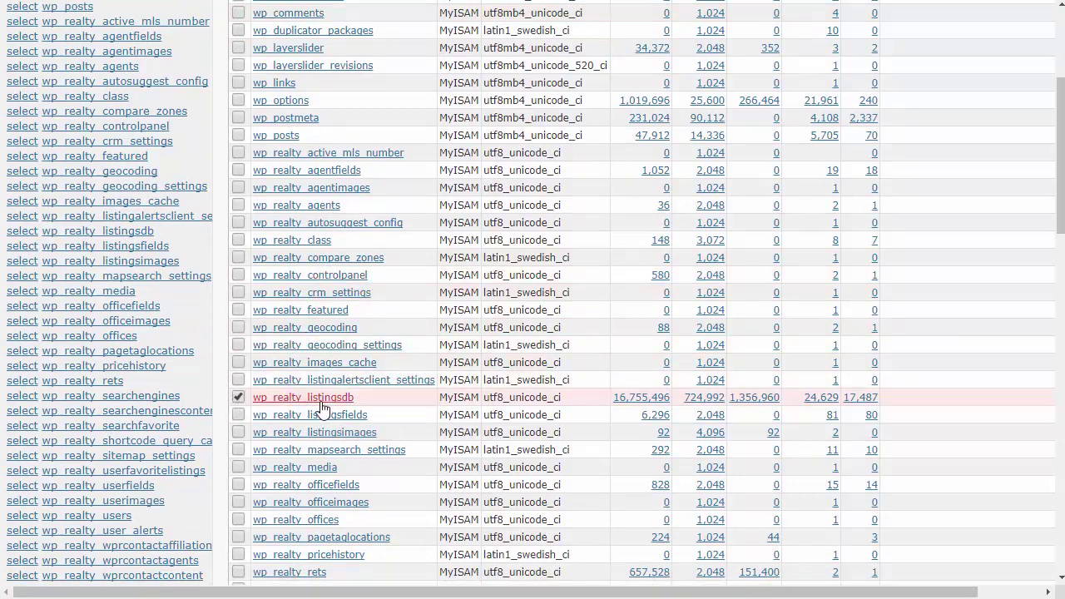
pyautogui.scroll(-4, 299, 407)
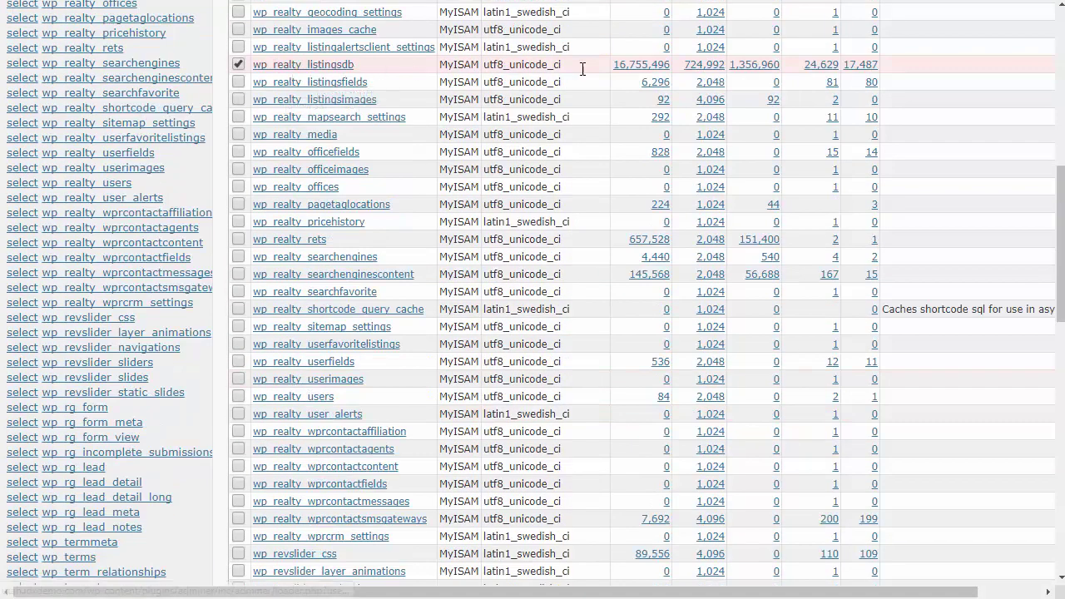
pyautogui.scroll(-10, 724, 439)
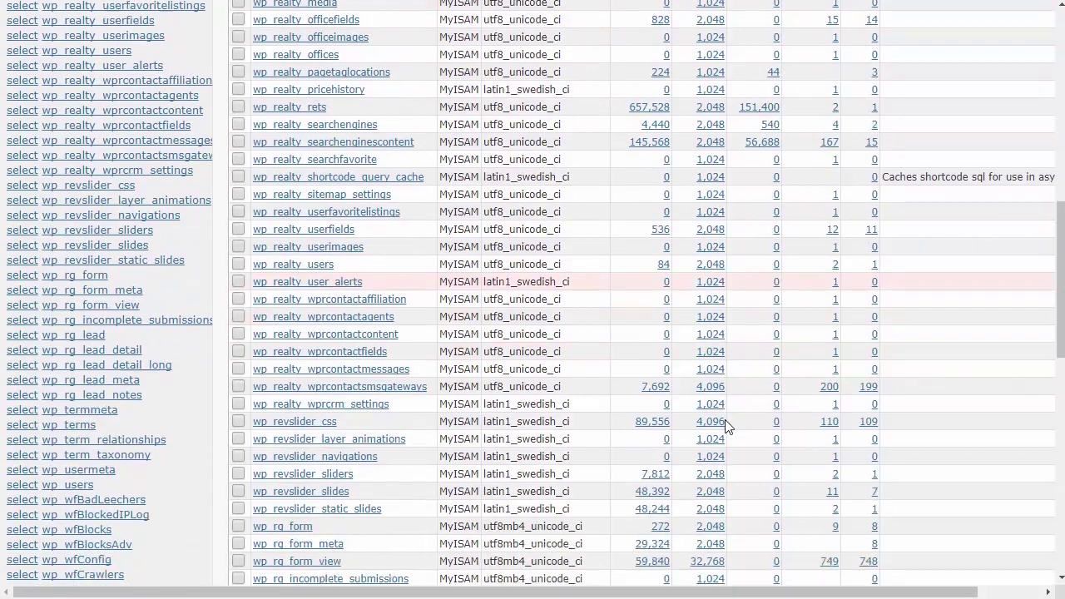
pyautogui.scroll(10, 724, 440)
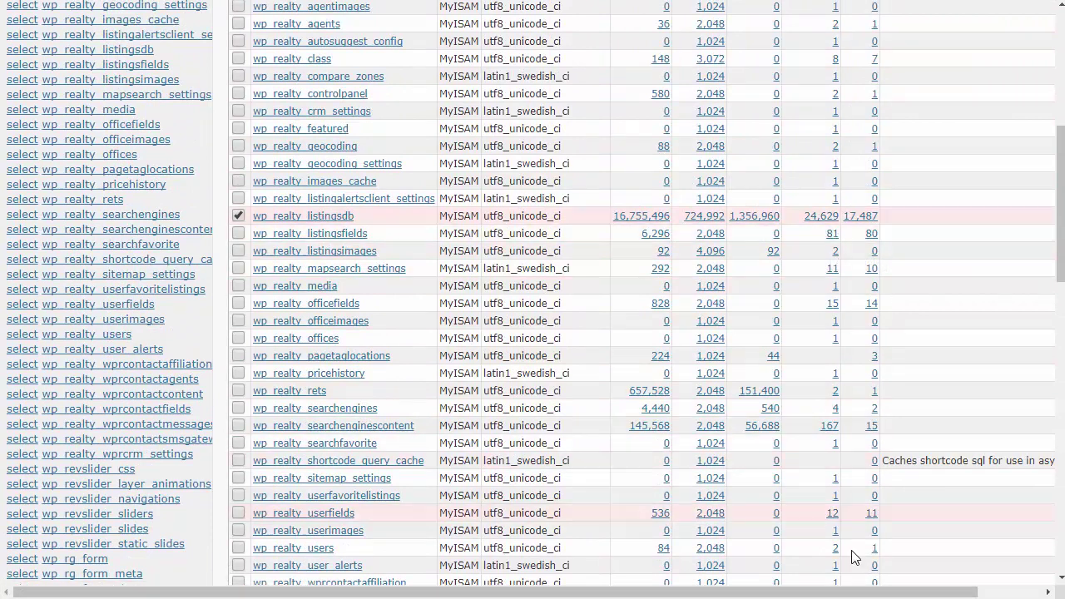
pyautogui.moveTo(895, 592)
pyautogui.mouseDown()
pyautogui.moveTo(963, 592)
pyautogui.moveTo(915, 594)
pyautogui.mouseUp()
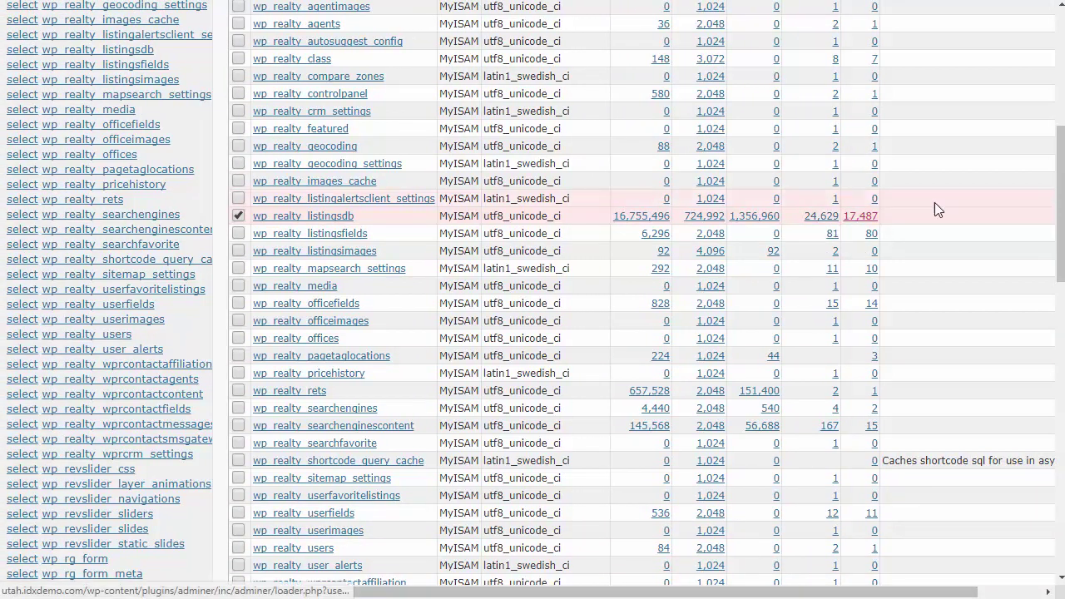
pyautogui.scroll(-15, 596, 283)
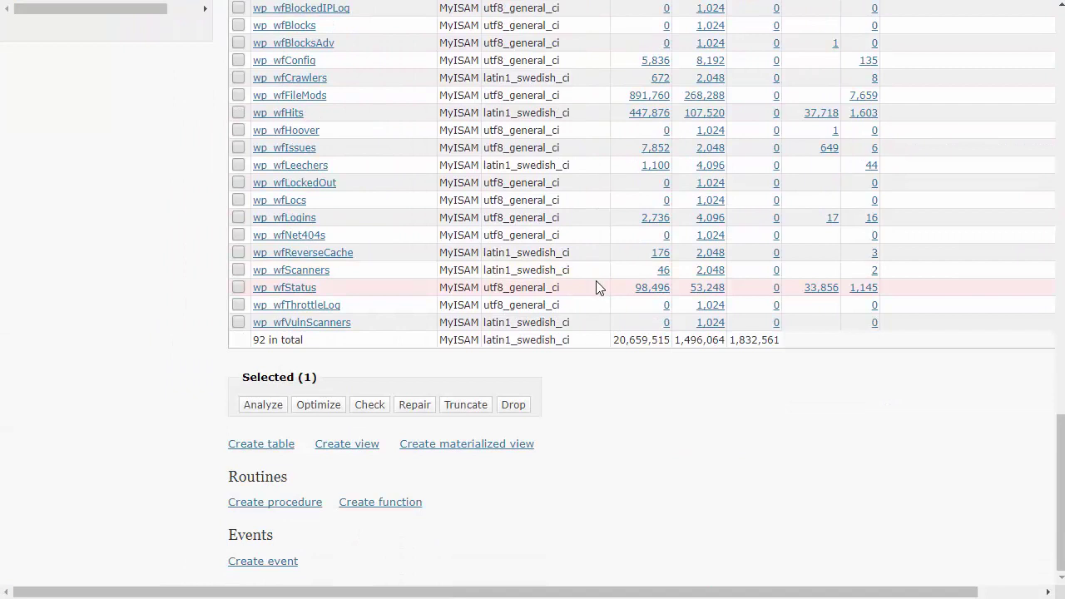
# - Truncate wp_realty_listingsdb and confirm the 'Are you sure?' prompt
pyautogui.click(471, 408)
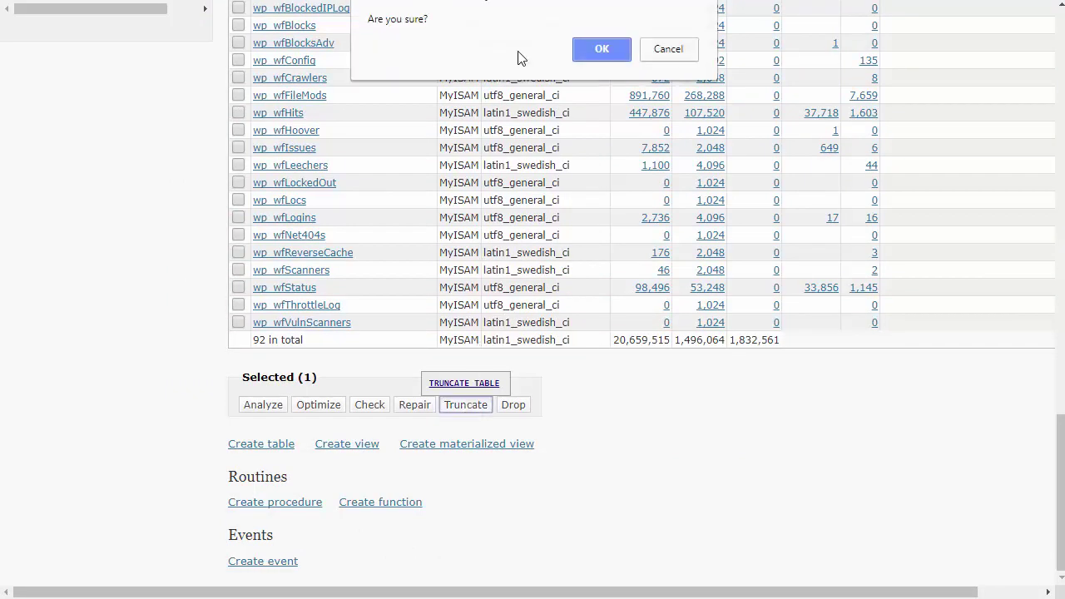
pyautogui.click(601, 49)
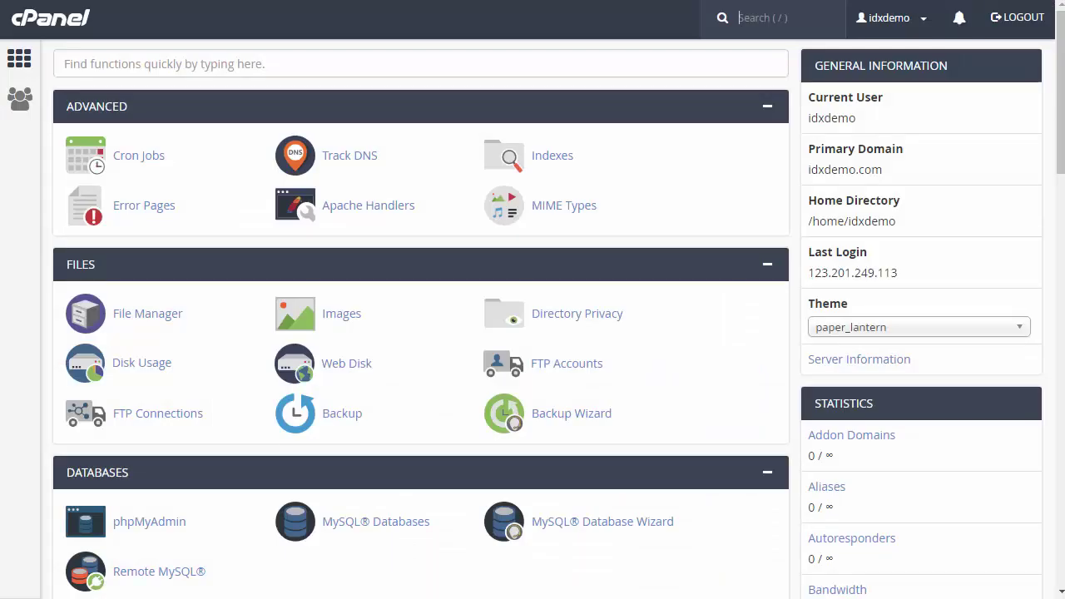
# - In File Manager, move utah.idxdemo.com's error_log file to the trash
pyautogui.click(150, 316)
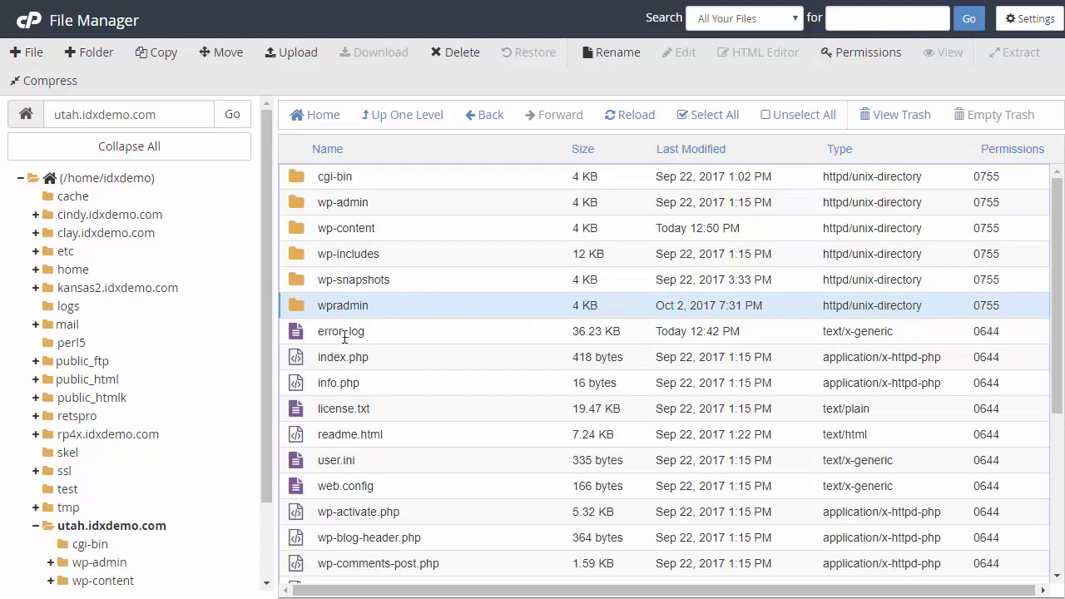
pyautogui.click(303, 337)
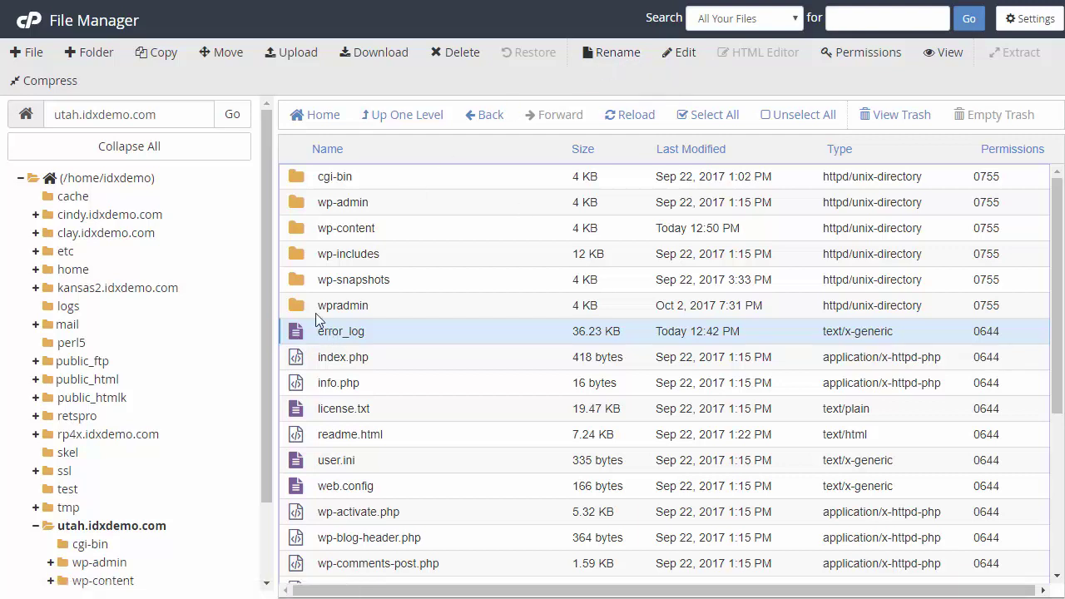
pyautogui.click(458, 55)
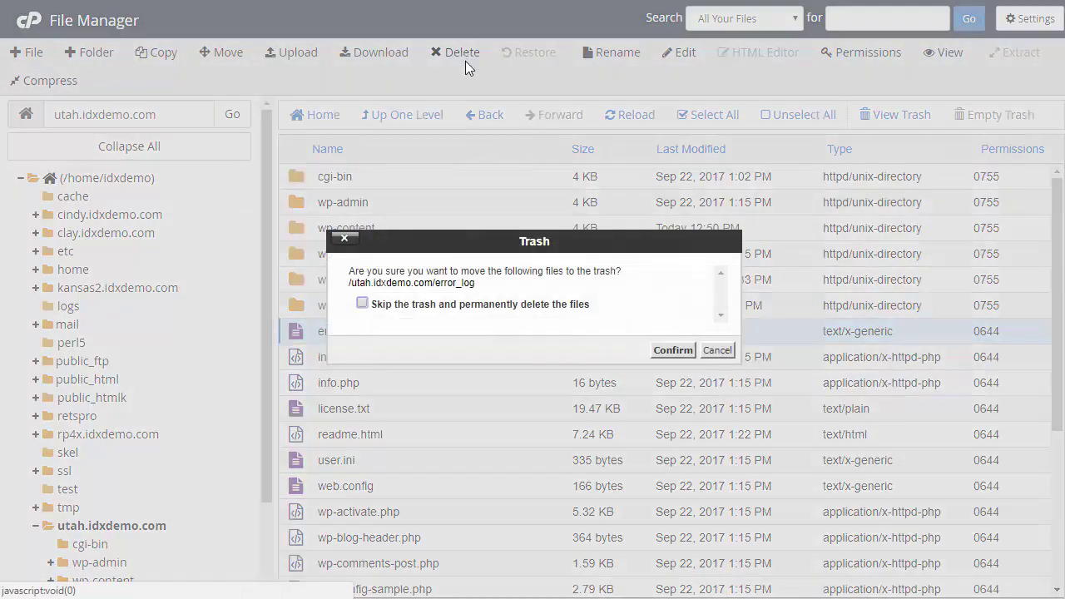
pyautogui.click(666, 350)
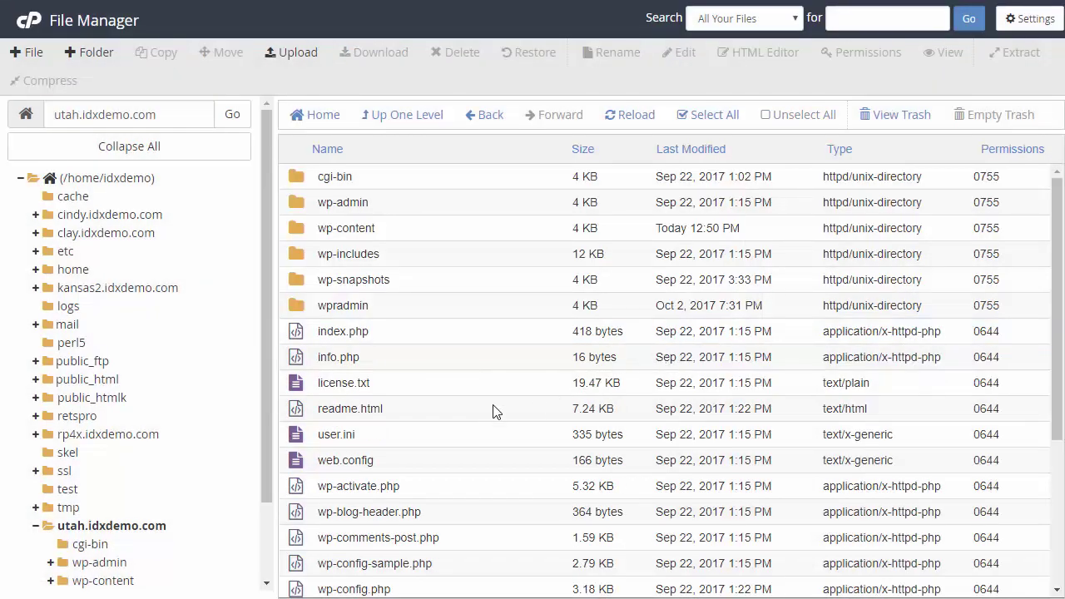
# - Select the wpradmin folder in the utah.idxdemo.com listing
pyautogui.scroll(-2, 478, 412)
pyautogui.scroll(-1, 476, 411)
pyautogui.scroll(3, 475, 411)
pyautogui.click(297, 311)
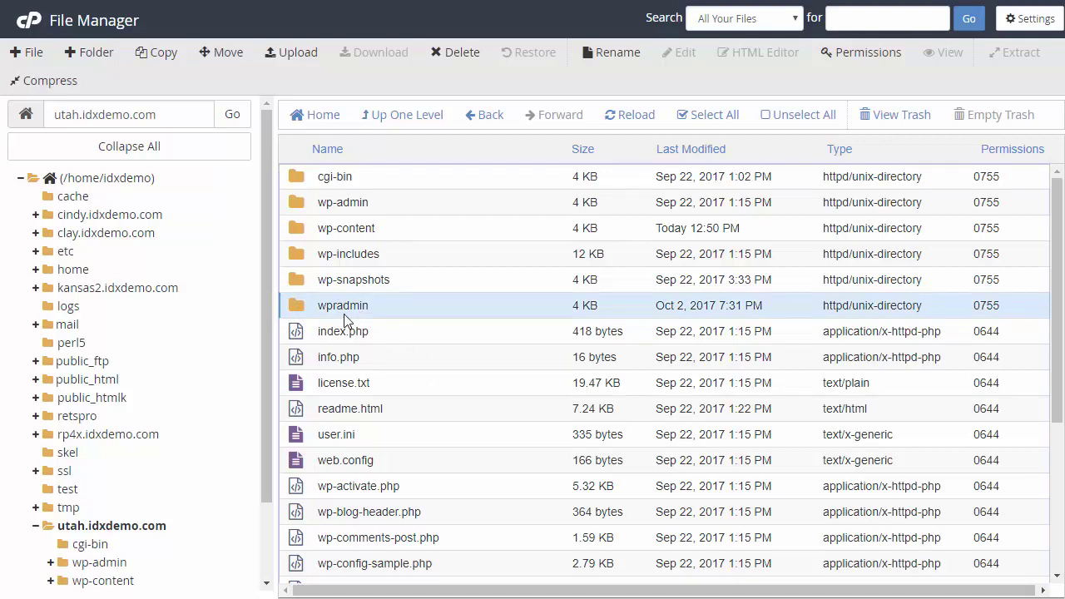
# - Open wpradmin and move its error_log file to the trash
pyautogui.doubleClick(305, 312)
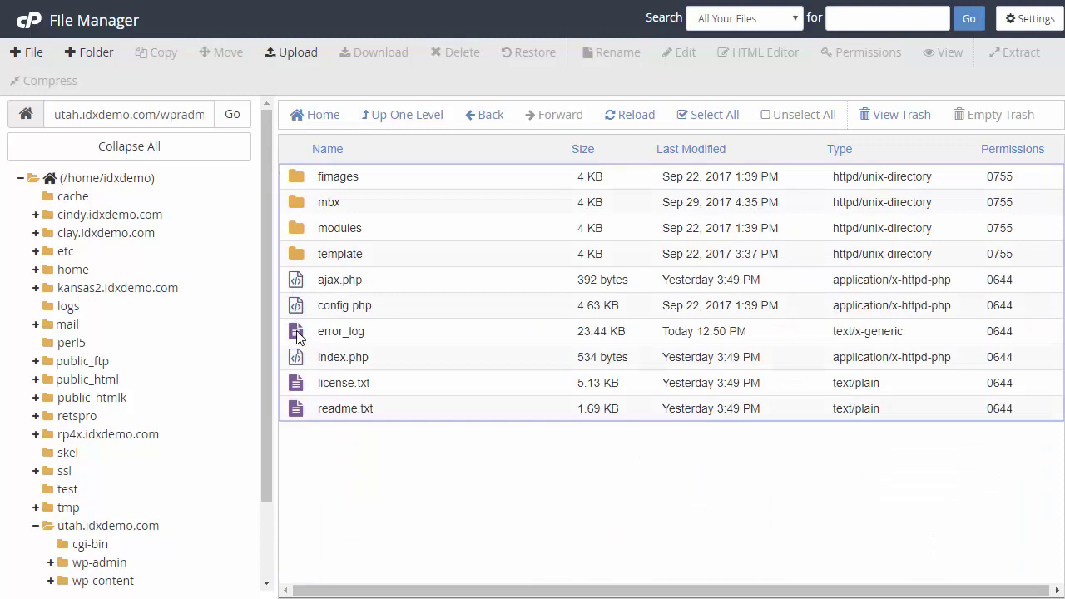
pyautogui.click(304, 341)
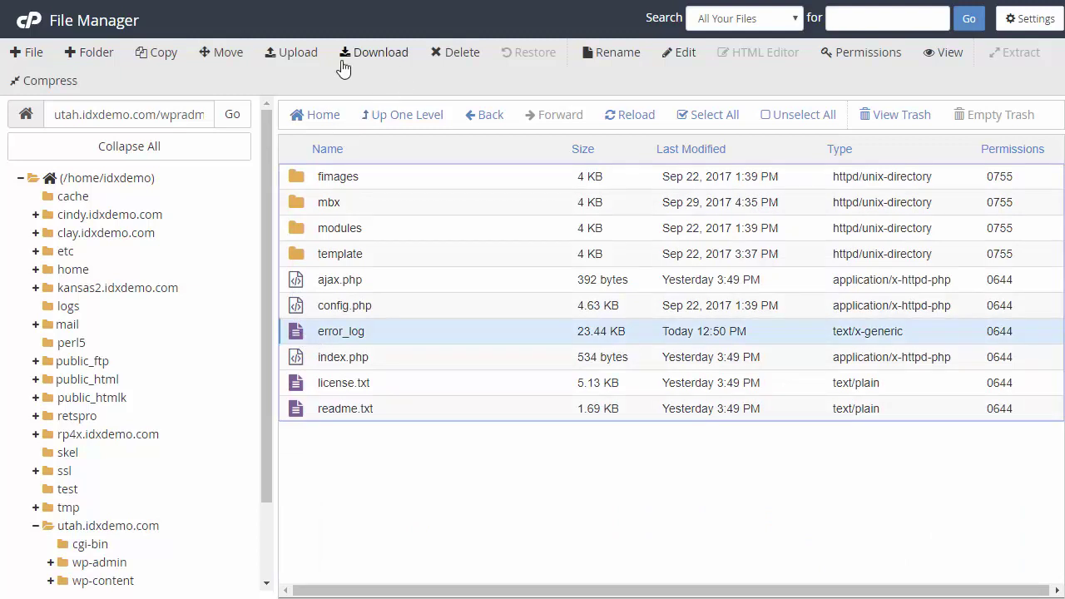
pyautogui.click(466, 54)
pyautogui.click(664, 352)
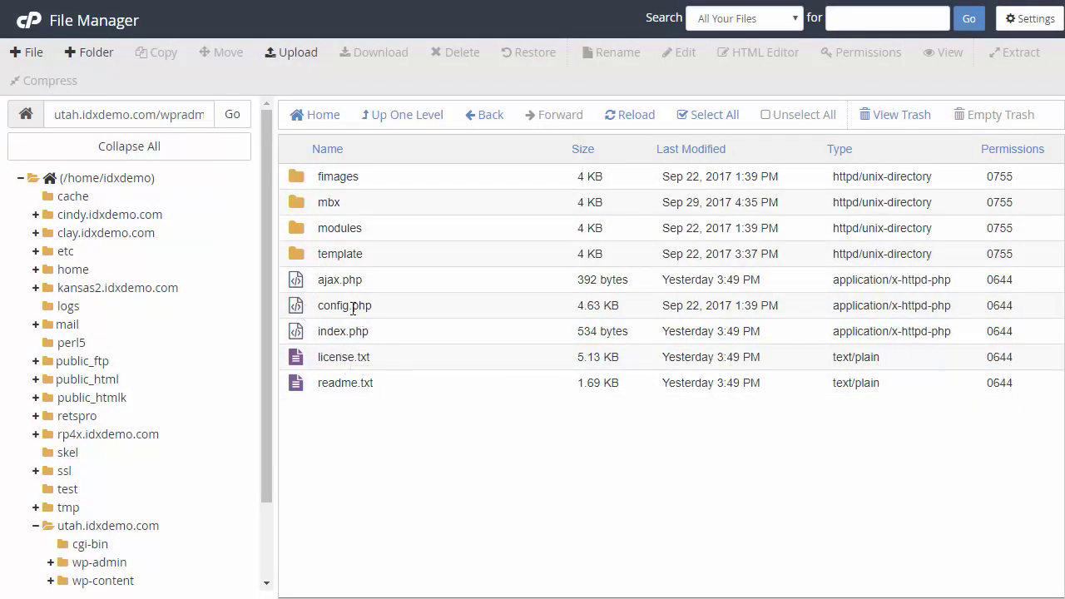
# - Rename wpradmin's config.php to config.php-bak
pyautogui.click(341, 307)
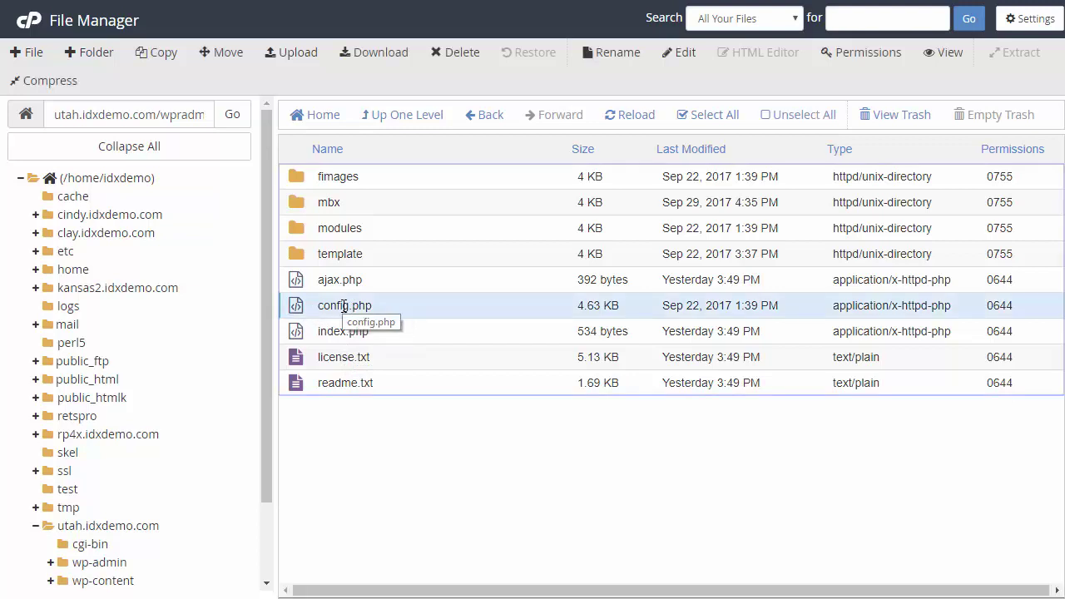
pyautogui.doubleClick(344, 305)
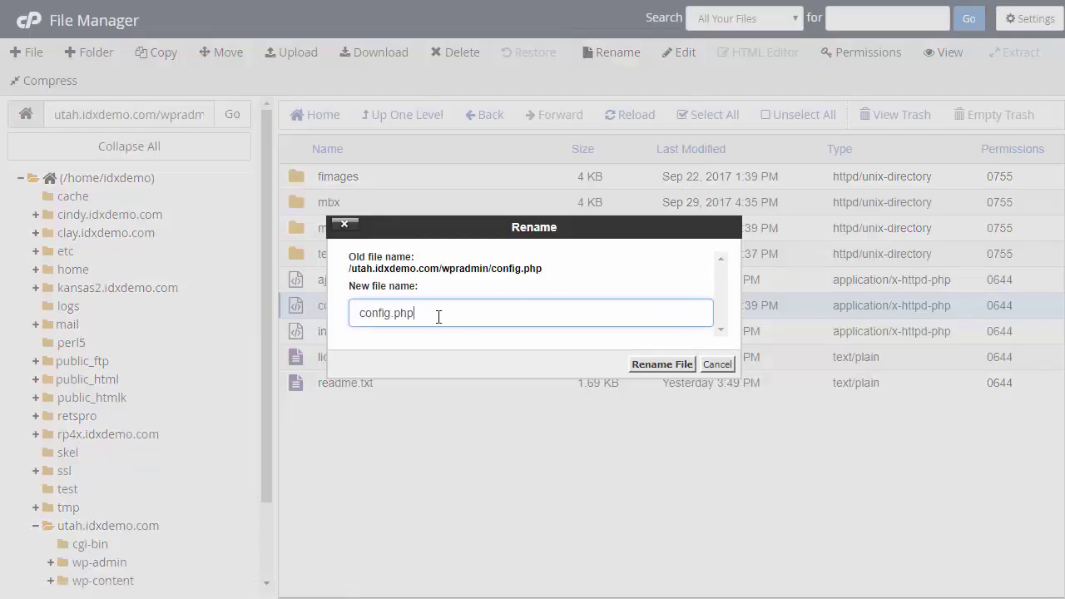
pyautogui.write('-bak')
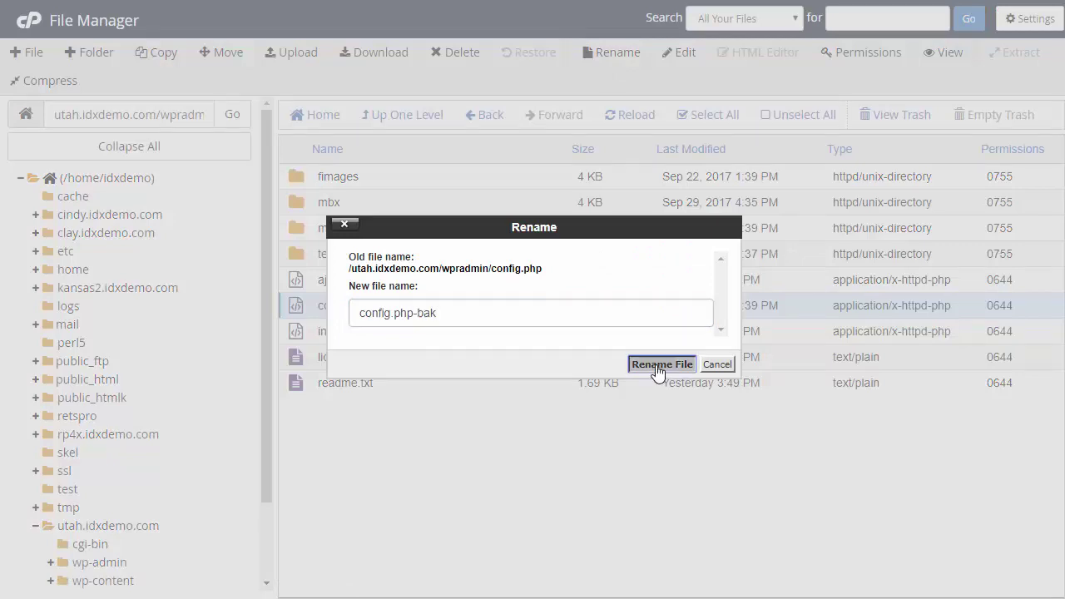
pyautogui.click(641, 363)
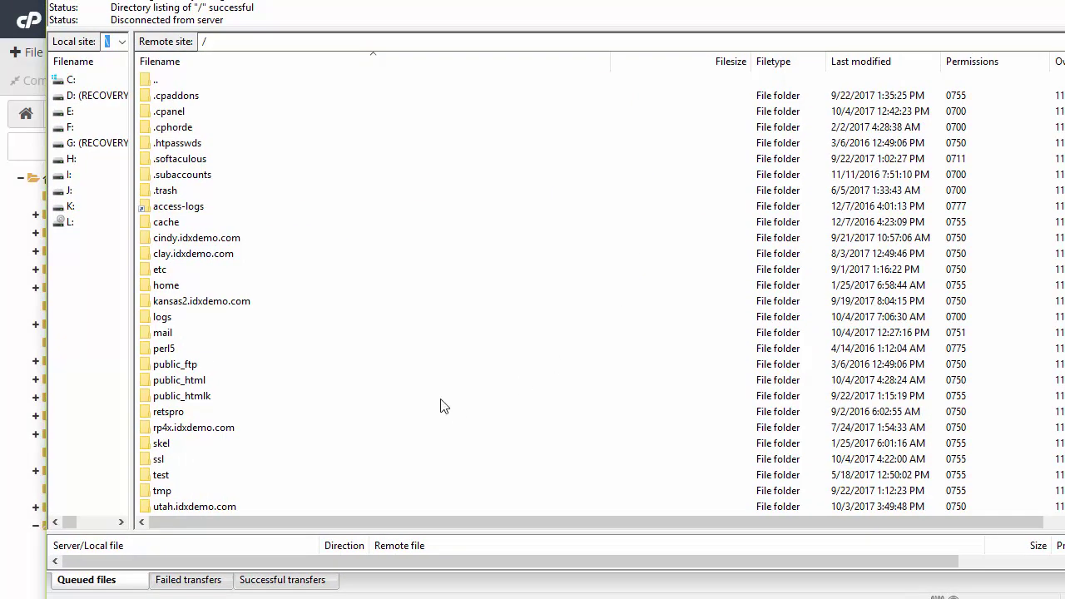
# - Browse FileZilla's remote utah.idxdemo.com/wpradmin folder to confirm config.php-bak is there
pyautogui.scroll(-4, 361, 342)
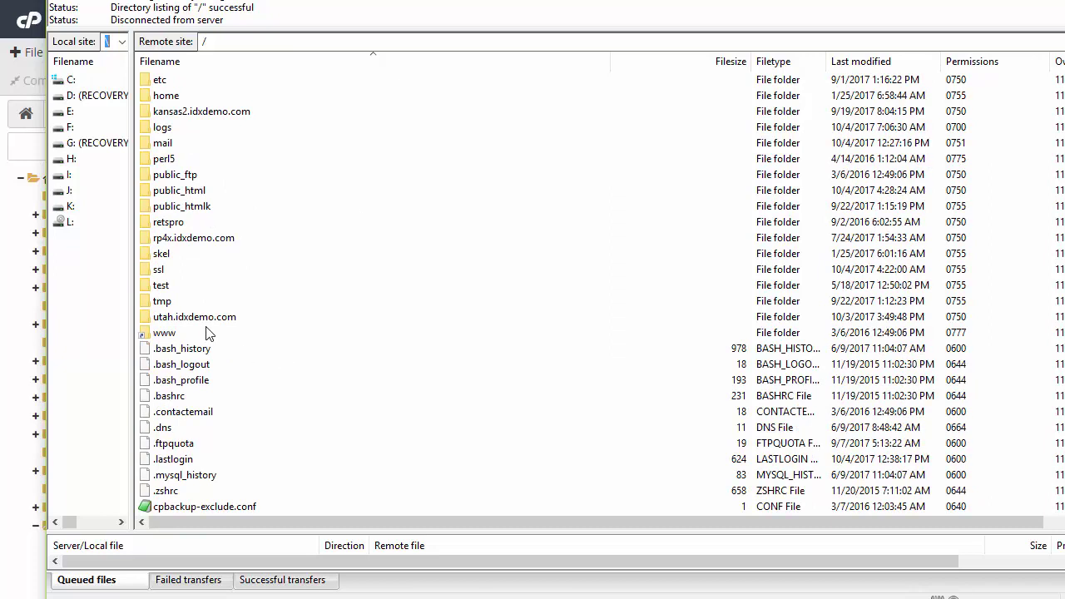
pyautogui.doubleClick(156, 324)
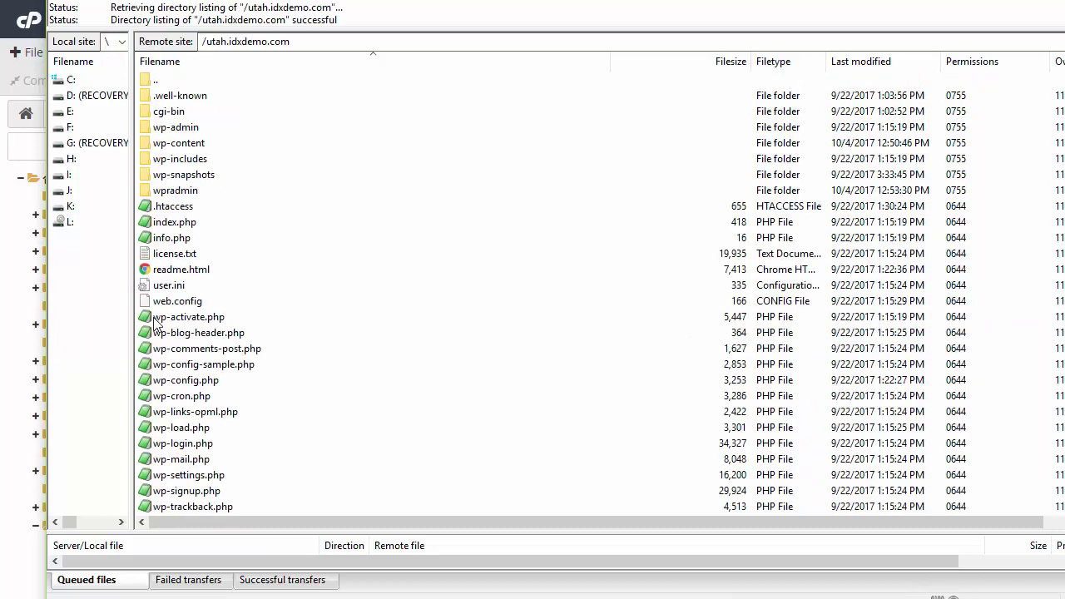
pyautogui.doubleClick(172, 191)
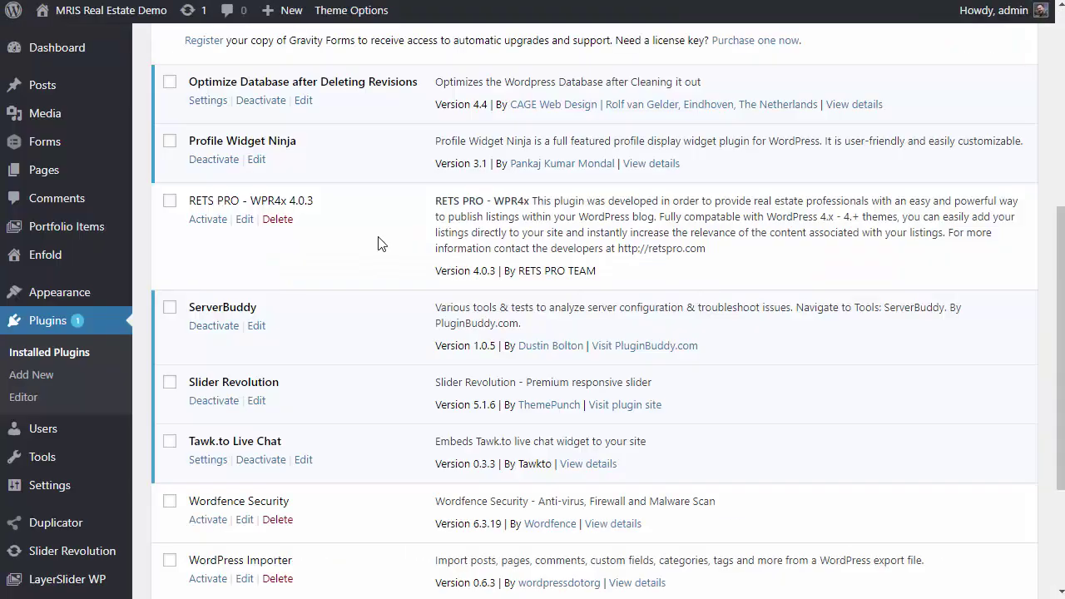
# - Go to Duplicator > Packages from the WordPress admin sidebar
pyautogui.scroll(-3, 361, 264)
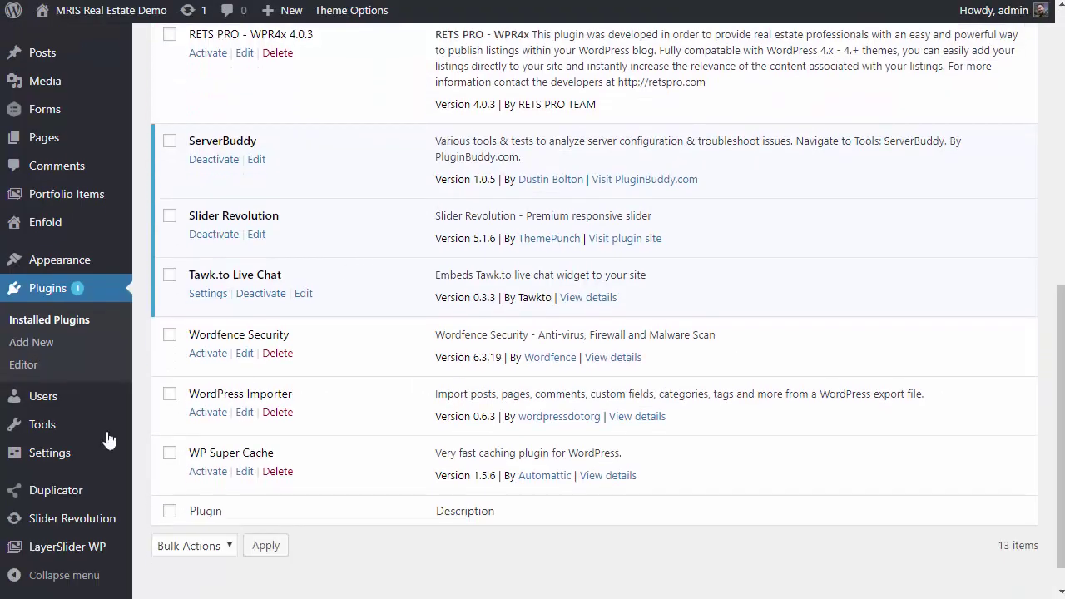
pyautogui.scroll(2, 105, 506)
pyautogui.click(62, 523)
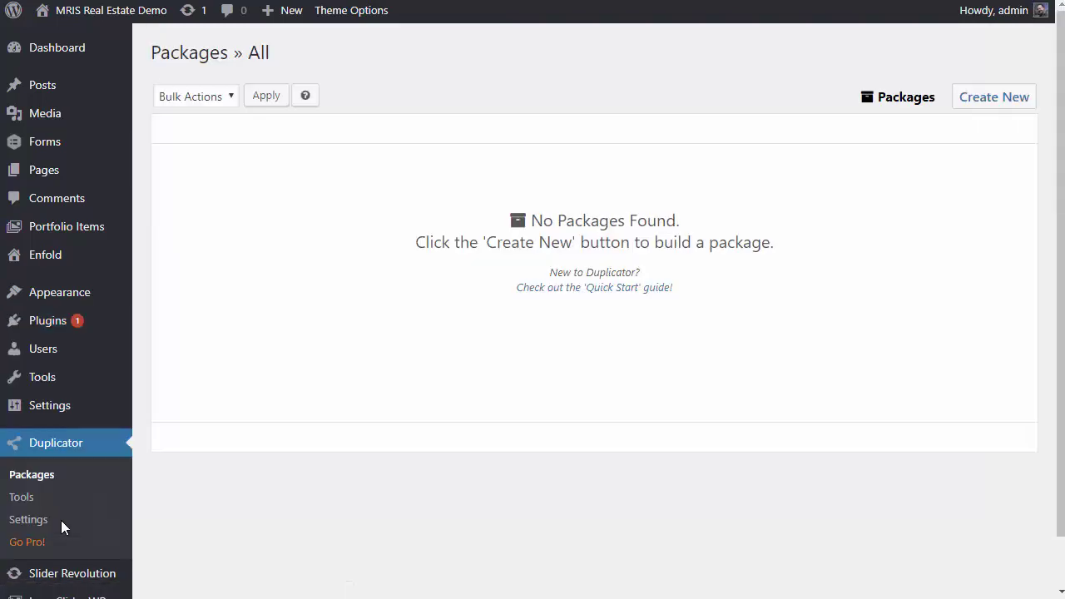
# - Create a new Duplicator package, run its system scan, and expand the Size Checks notice
pyautogui.click(997, 101)
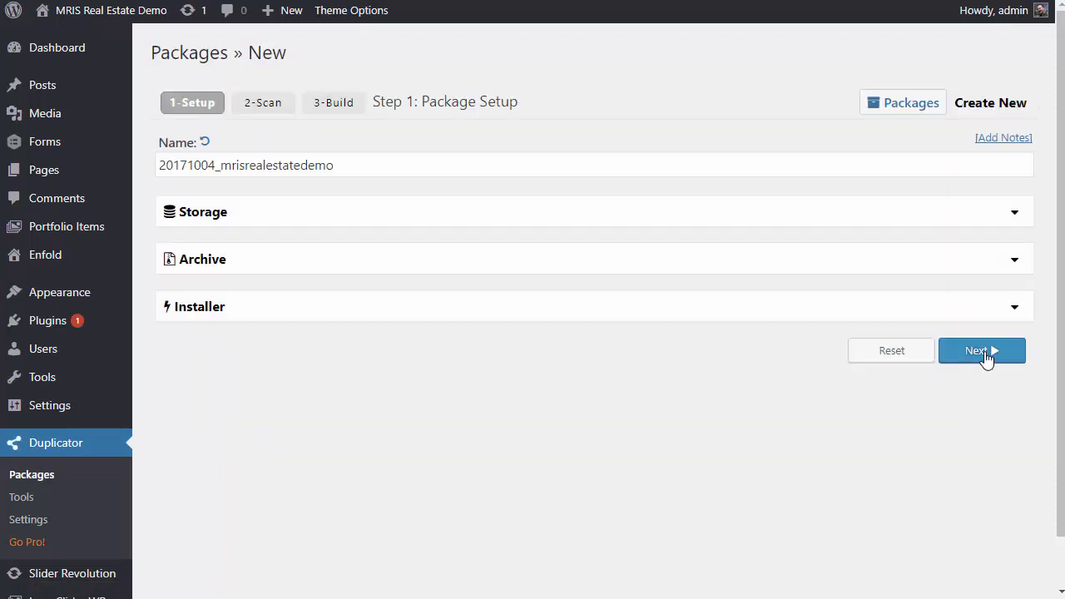
pyautogui.click(986, 356)
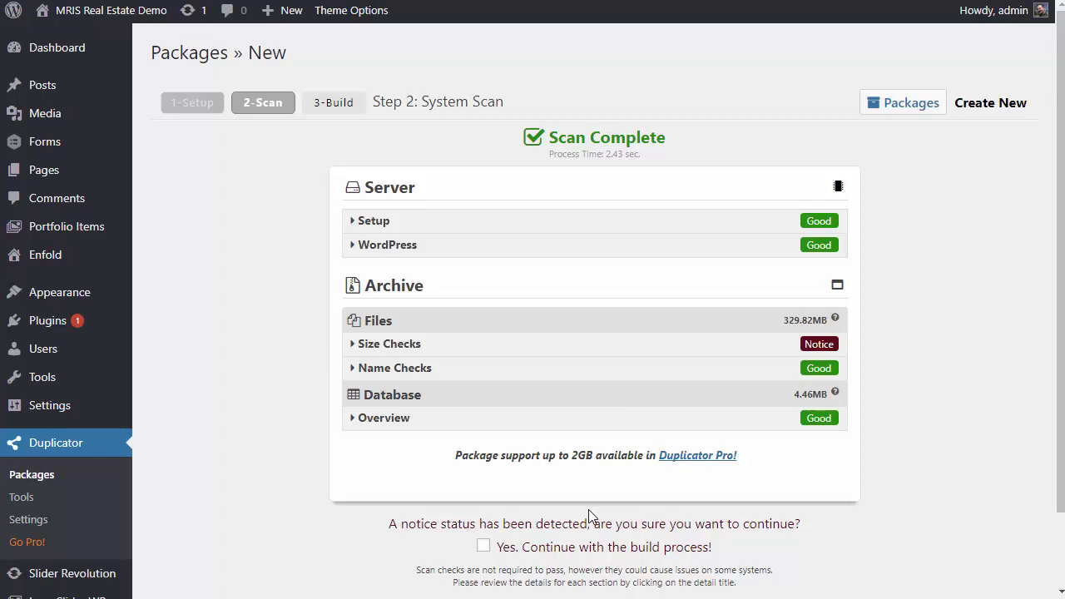
pyautogui.click(388, 348)
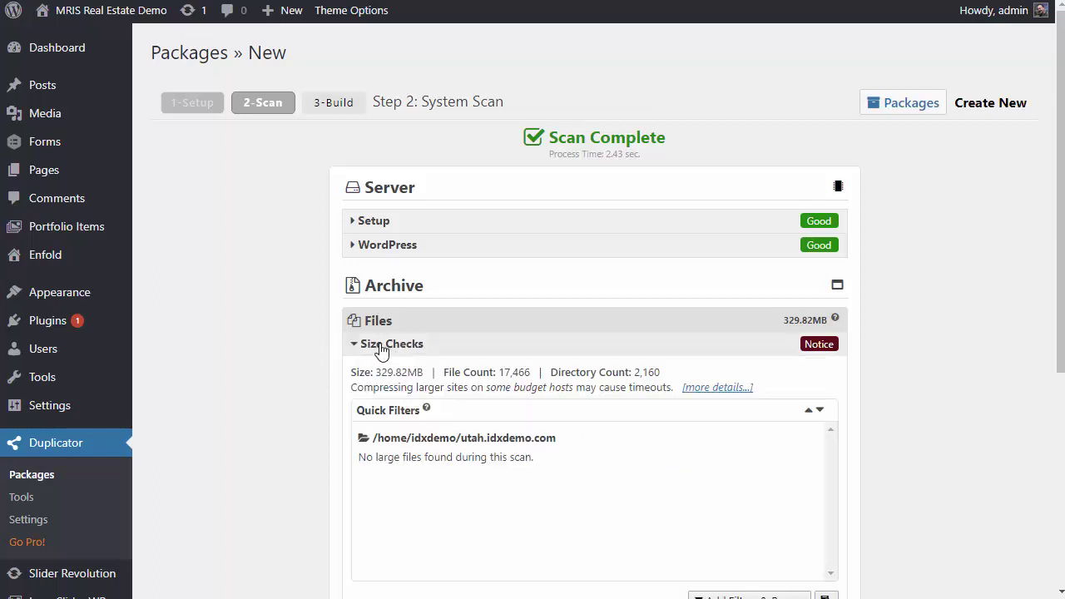
# - Confirm 'Yes. Continue with the build process!' despite the size notice and build the package
pyautogui.scroll(-2, 879, 416)
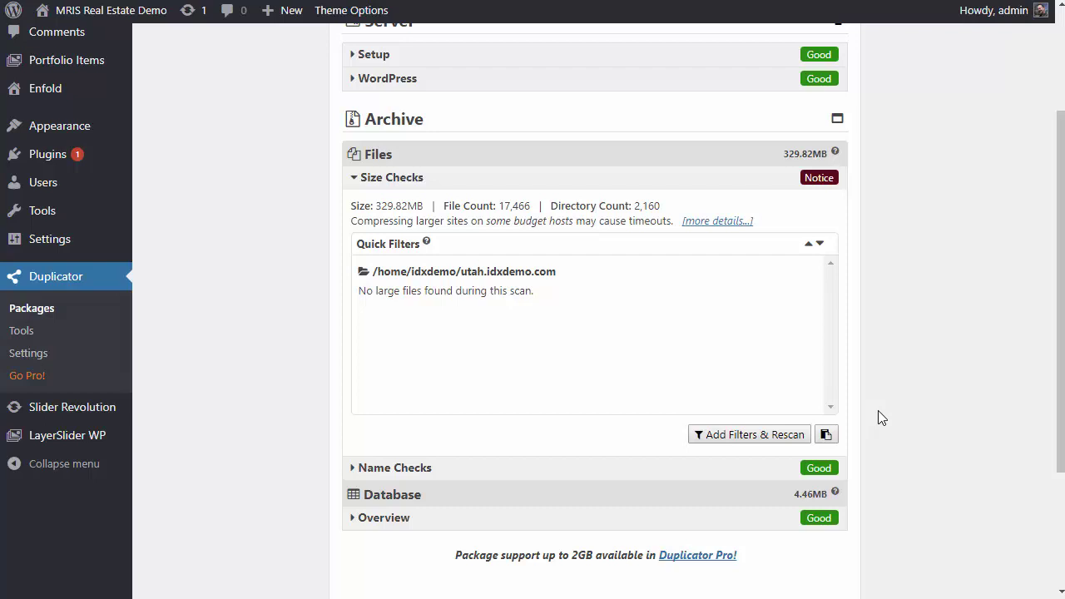
pyautogui.scroll(1, 605, 187)
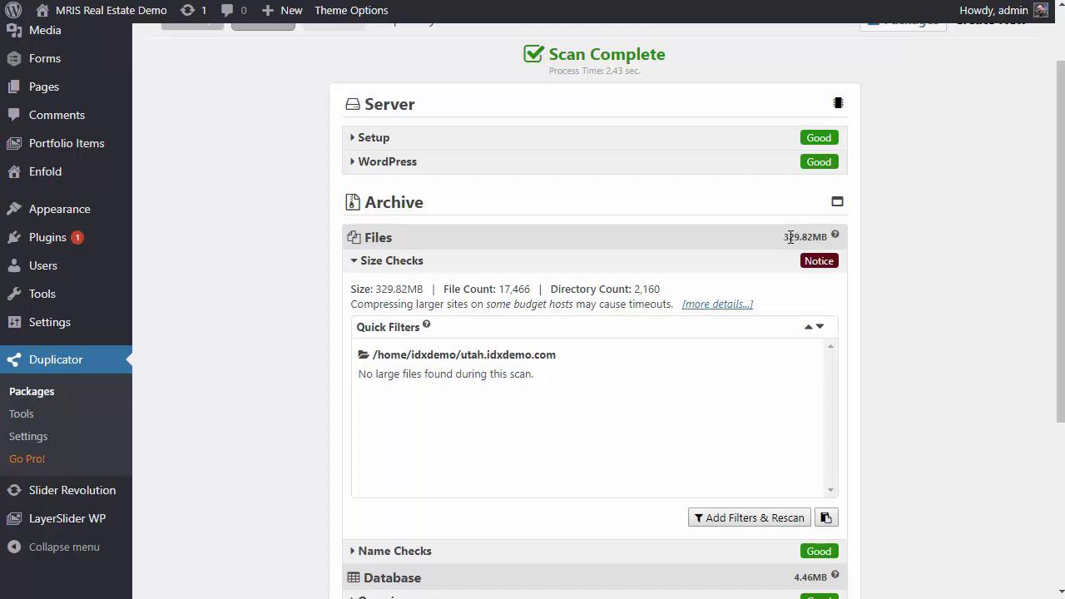
pyautogui.scroll(-3, 898, 328)
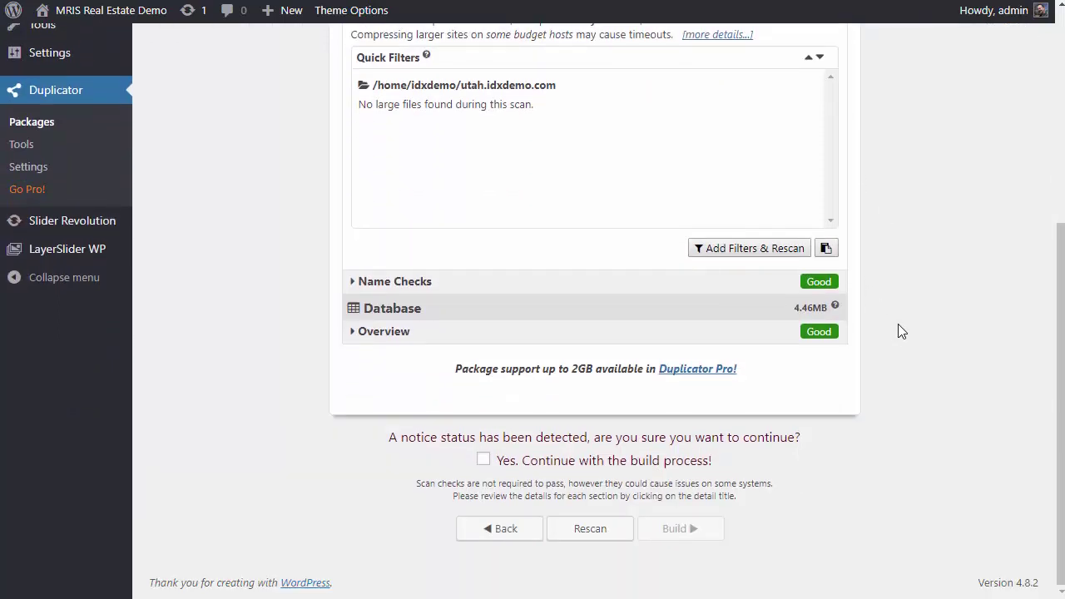
pyautogui.click(485, 460)
pyautogui.click(679, 530)
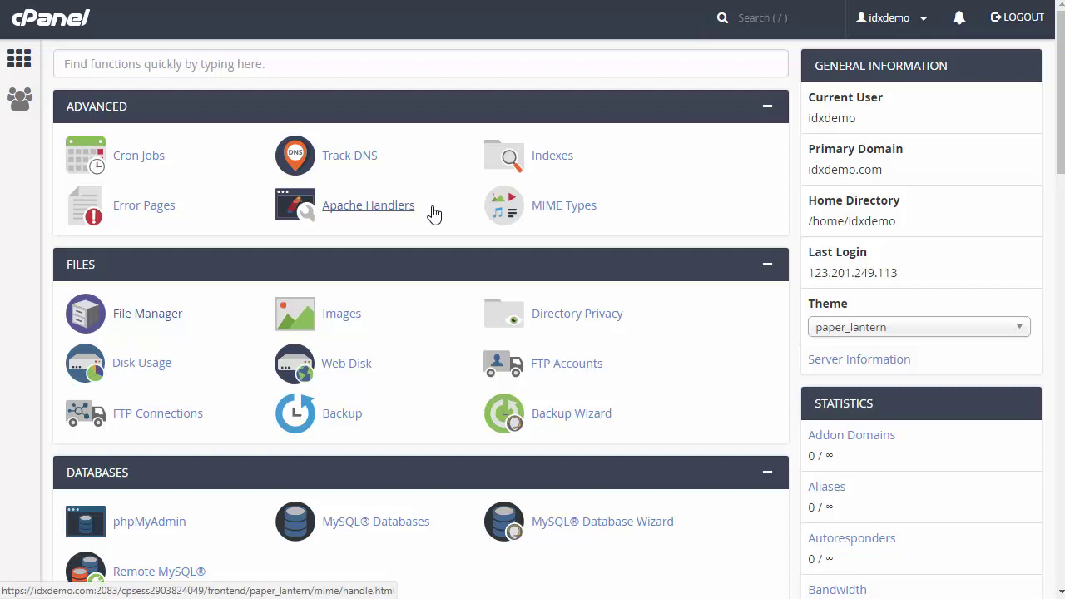
pyautogui.scroll(-2, 458, 243)
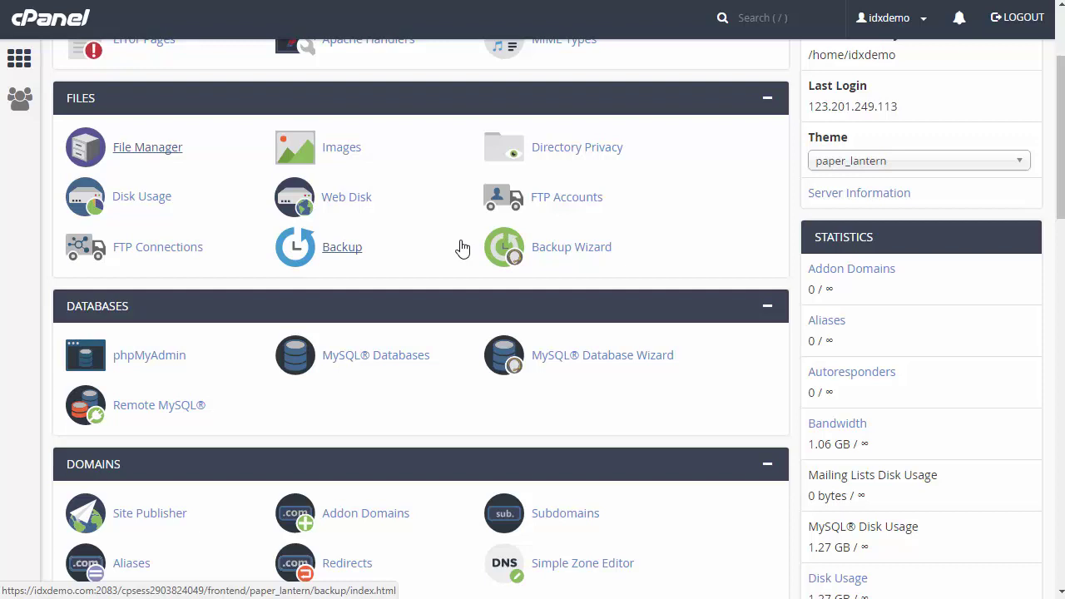
pyautogui.scroll(2, 461, 245)
pyautogui.scroll(-1, 463, 247)
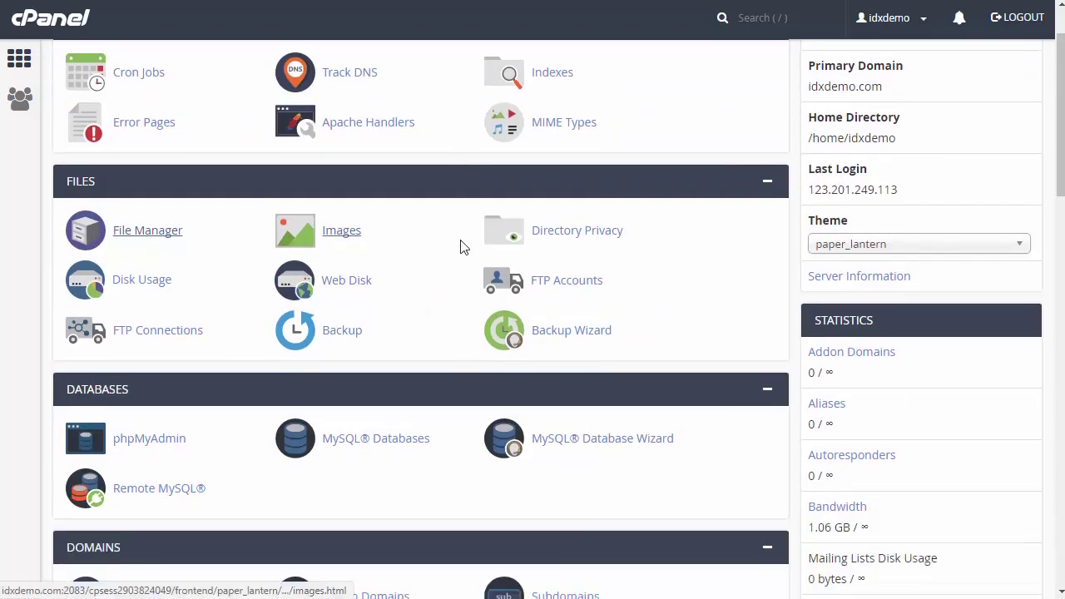
pyautogui.scroll(-1, 463, 247)
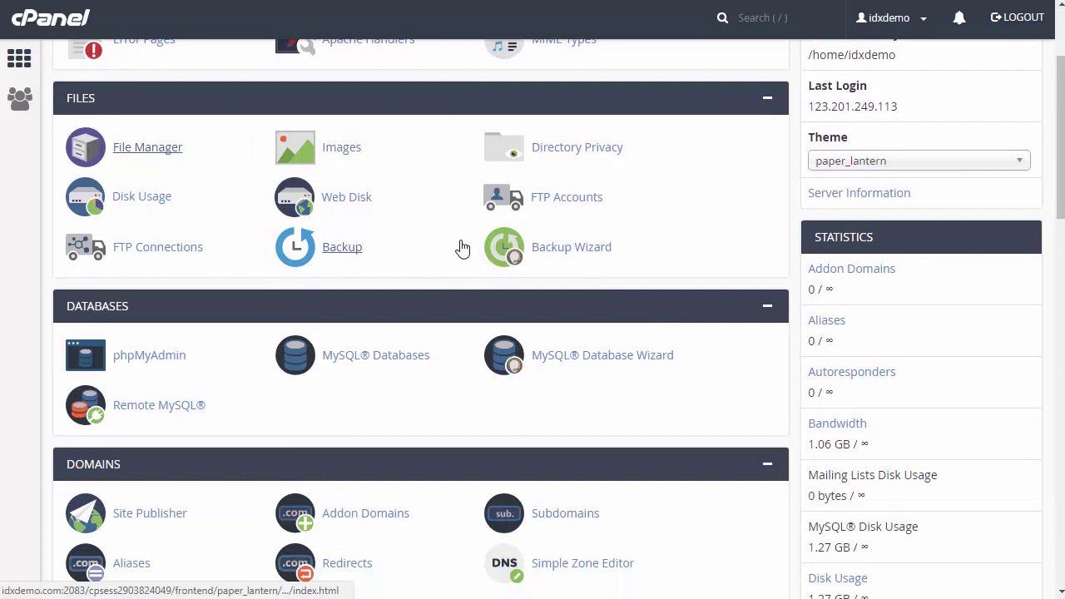
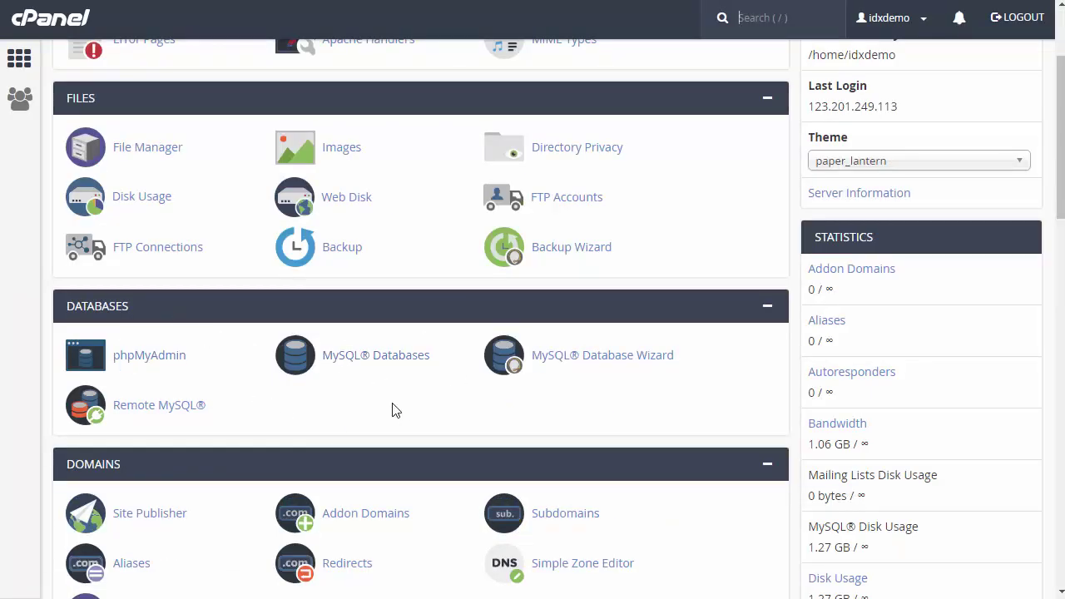
# - Create a MySQL database named utah2 with the MySQL Database Wizard
pyautogui.click(580, 362)
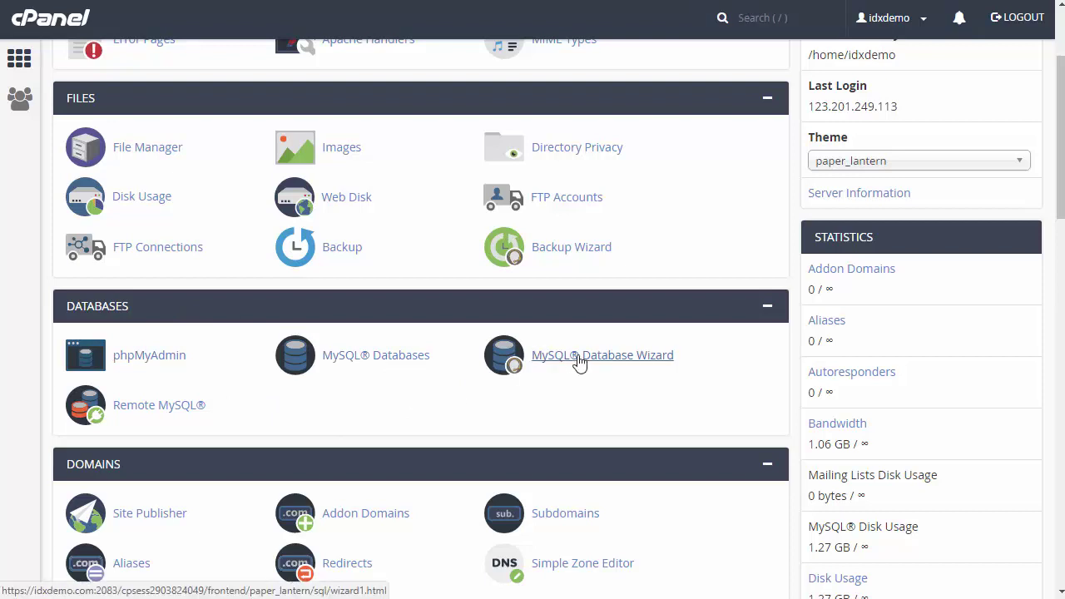
pyautogui.click(580, 364)
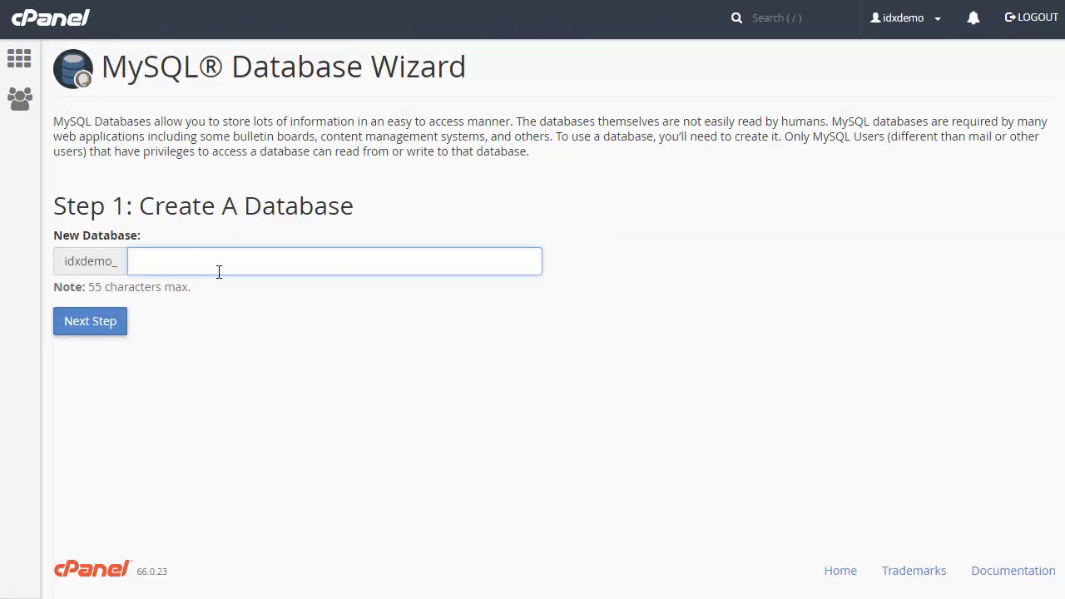
pyautogui.write('ut')
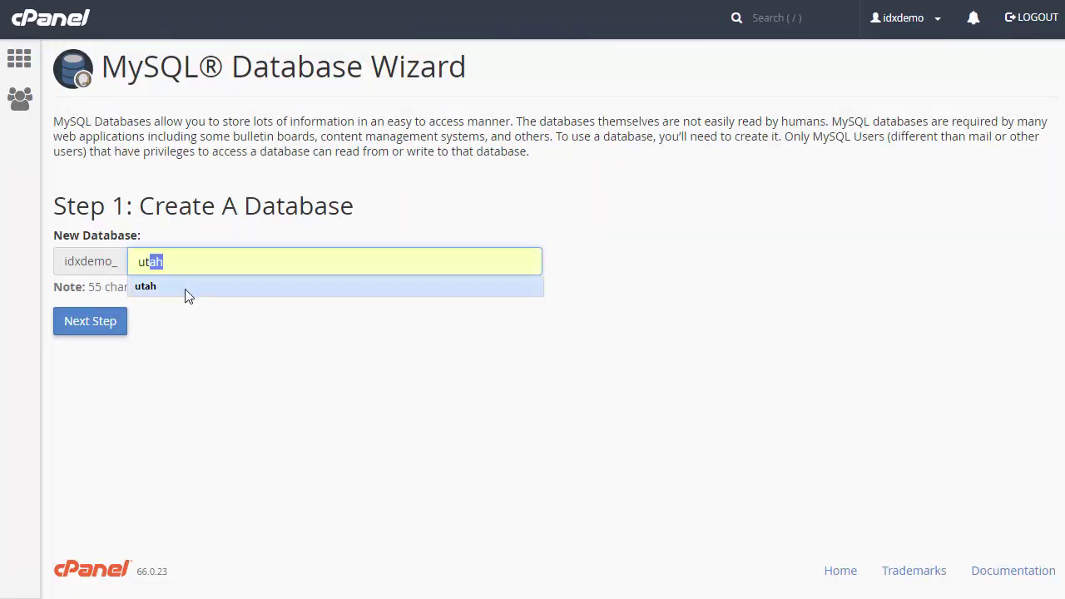
pyautogui.click(187, 287)
pyautogui.write('2')
pyautogui.moveTo(186, 262); pyautogui.dragTo(119, 256)
pyautogui.click(97, 324)
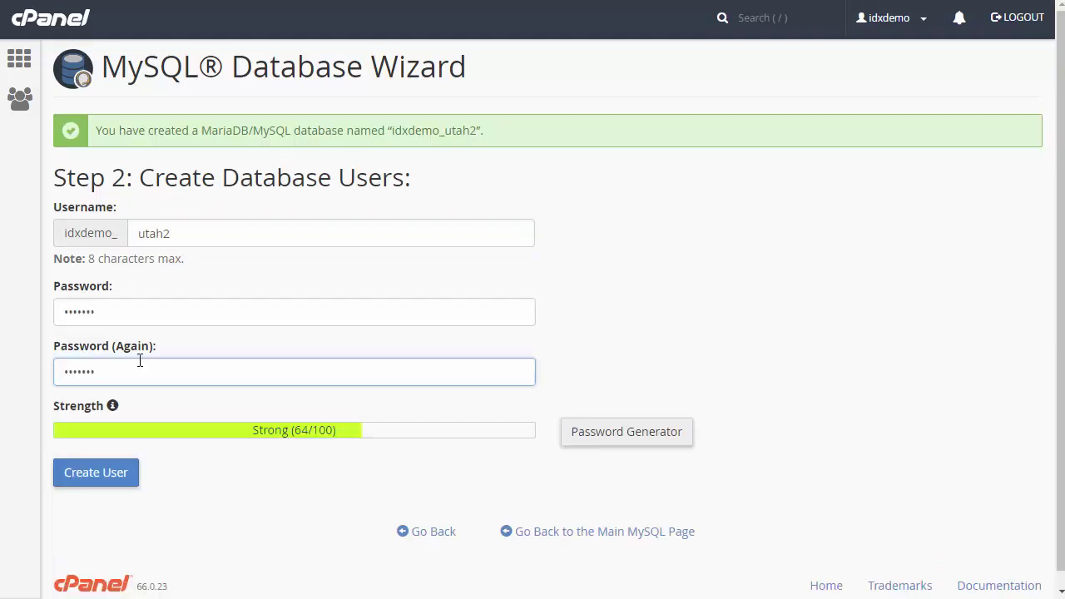
# - Create the utah2 user with a password, grant it ALL PRIVILEGES, and copy the database name
pyautogui.click(105, 480)
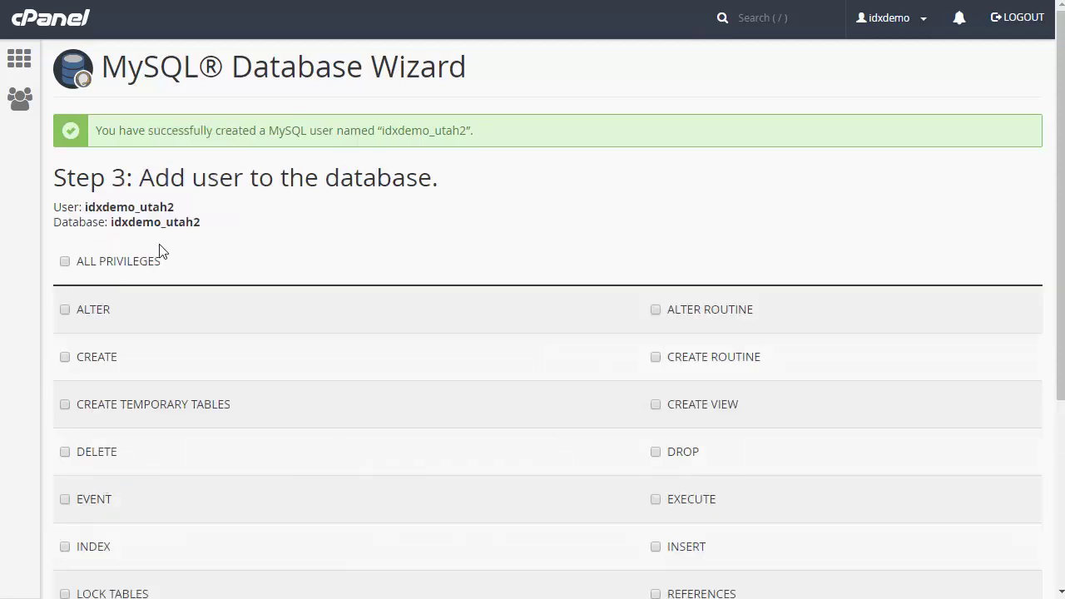
pyautogui.click(65, 263)
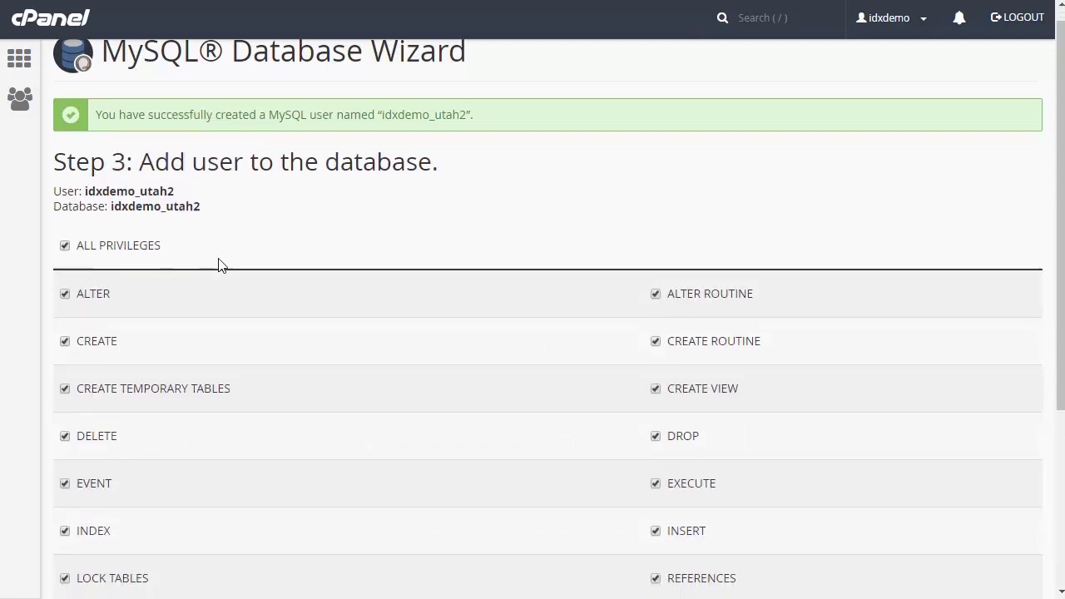
pyautogui.scroll(-3, 219, 264)
pyautogui.scroll(1, 219, 263)
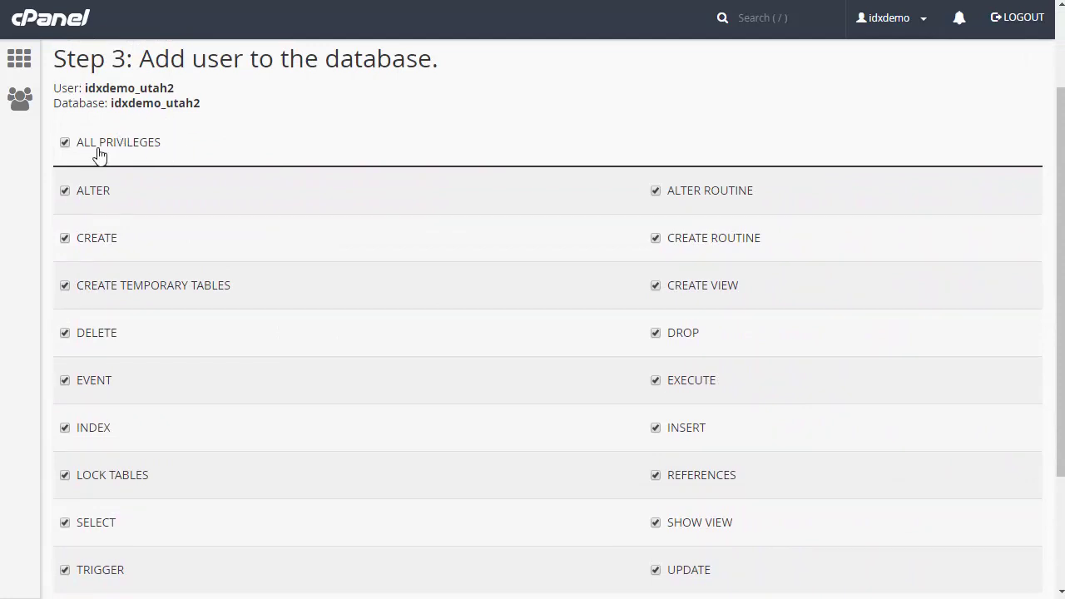
pyautogui.scroll(-2, 185, 408)
pyautogui.click(100, 470)
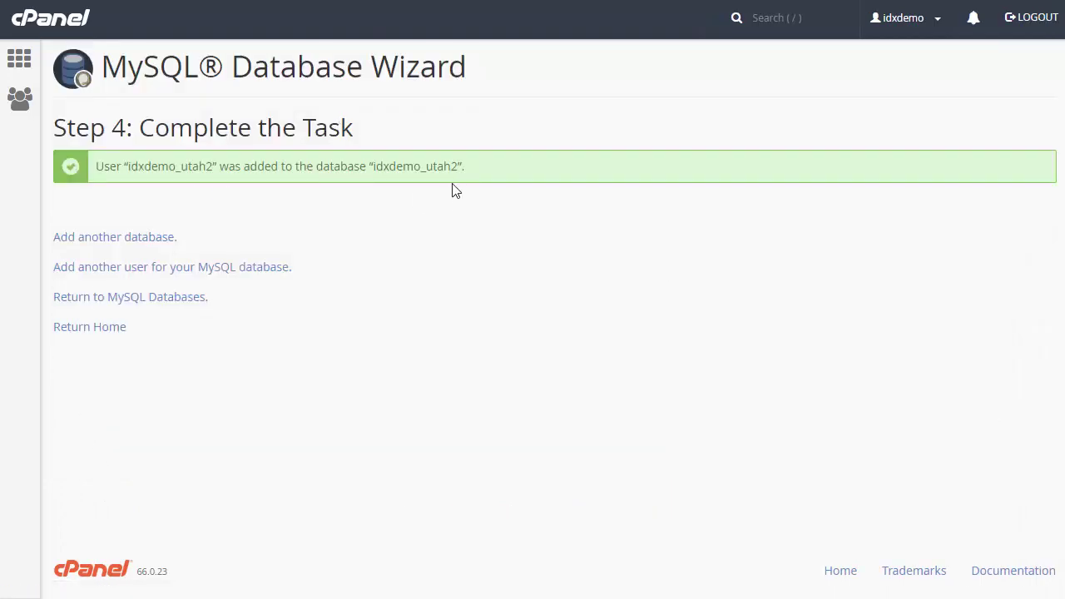
pyautogui.moveTo(459, 166); pyautogui.dragTo(377, 173)
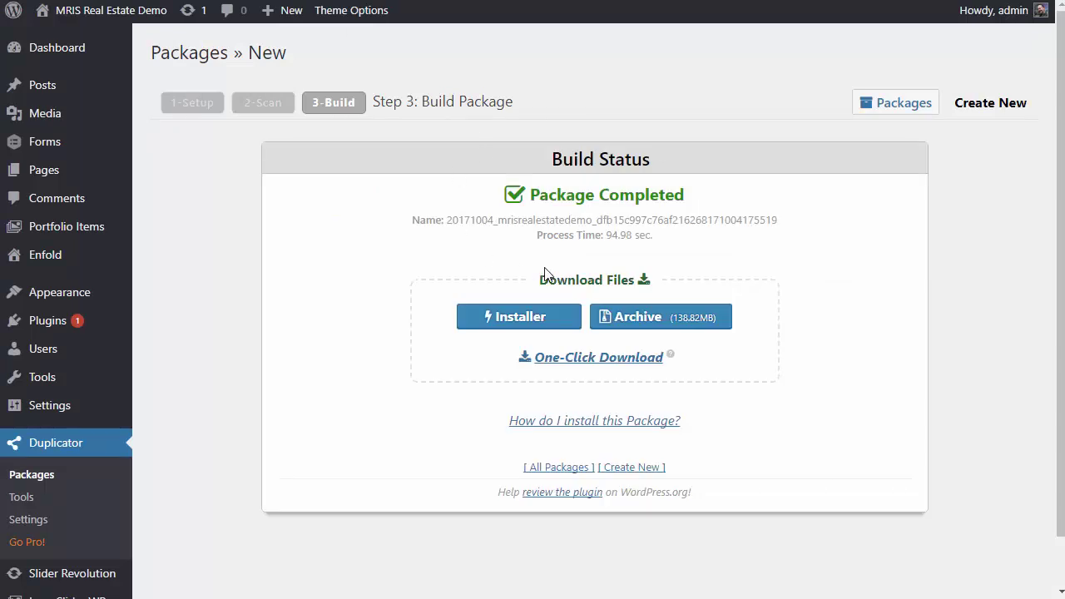
# - Download the Duplicator package's Installer file and Archive zip from the Build Status page
pyautogui.click(530, 322)
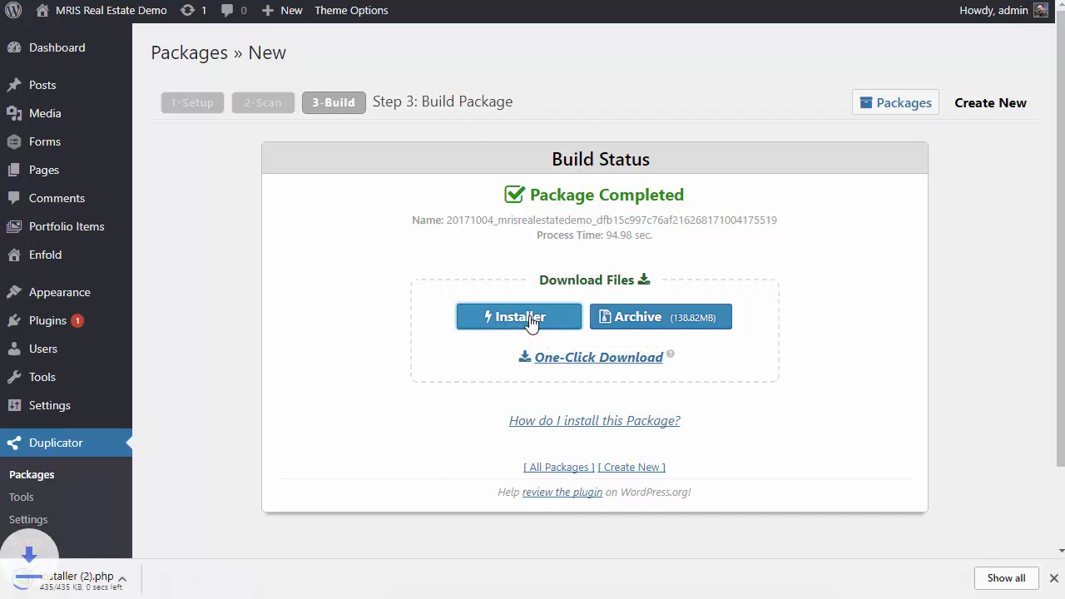
pyautogui.click(636, 321)
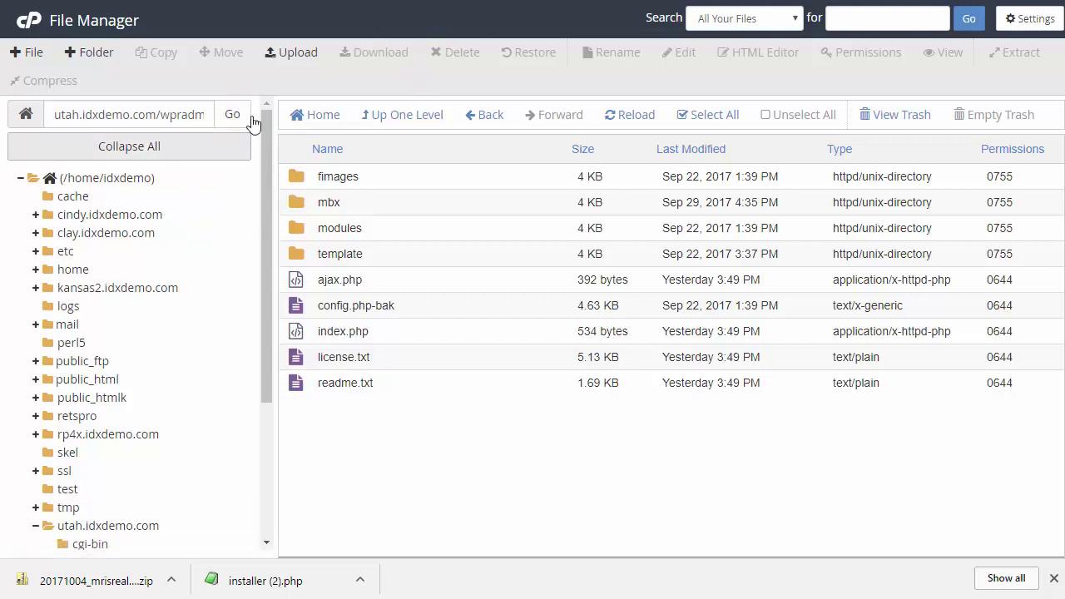
# - Collapse the folder tree, go to utah2.idxdemo.com, and open its Upload page
pyautogui.click(233, 145)
pyautogui.scroll(-1, 221, 313)
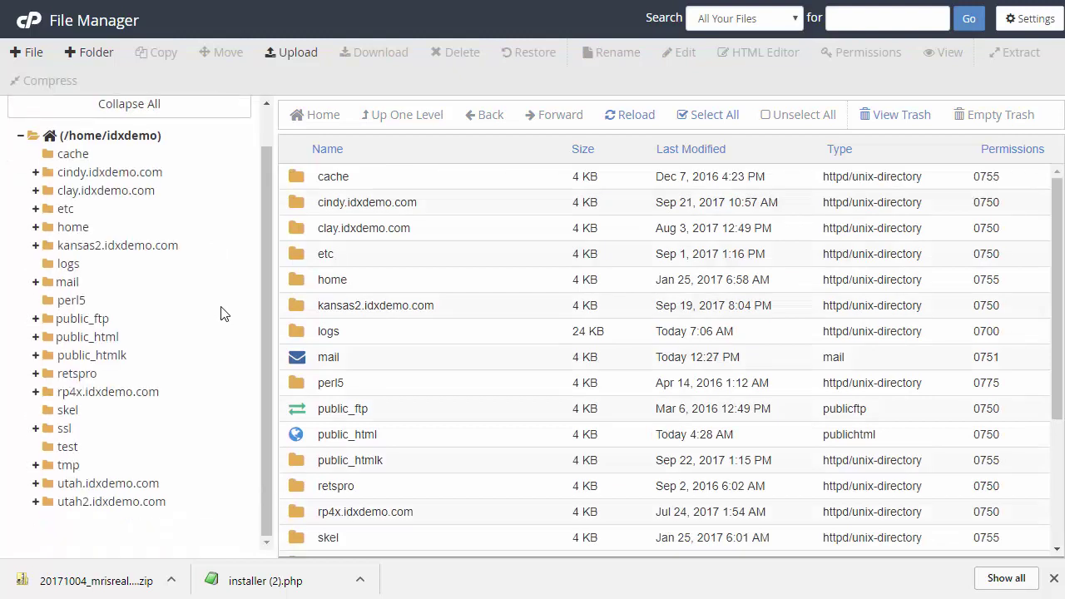
pyautogui.click(93, 503)
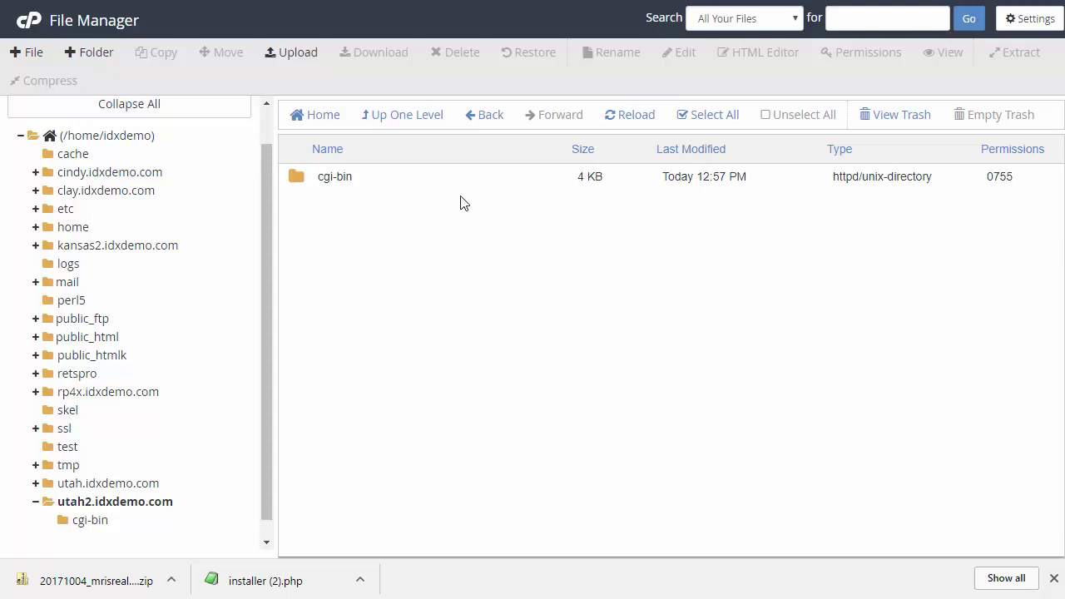
pyautogui.click(298, 57)
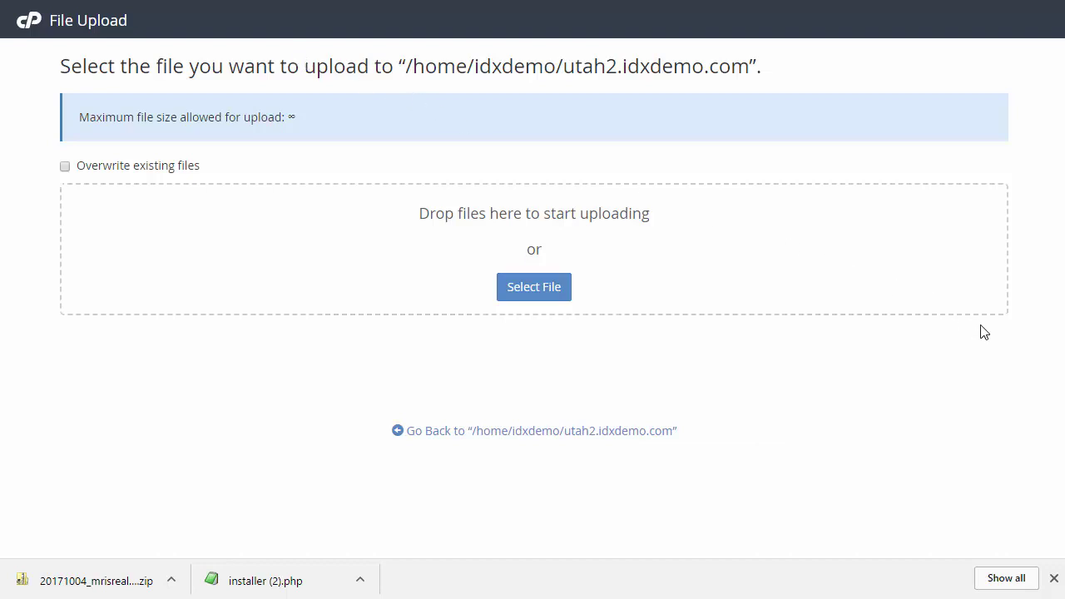
# - Upload the package archive zip and installer (2).php, then return to File Manager
pyautogui.click(545, 288)
pyautogui.click(254, 249)
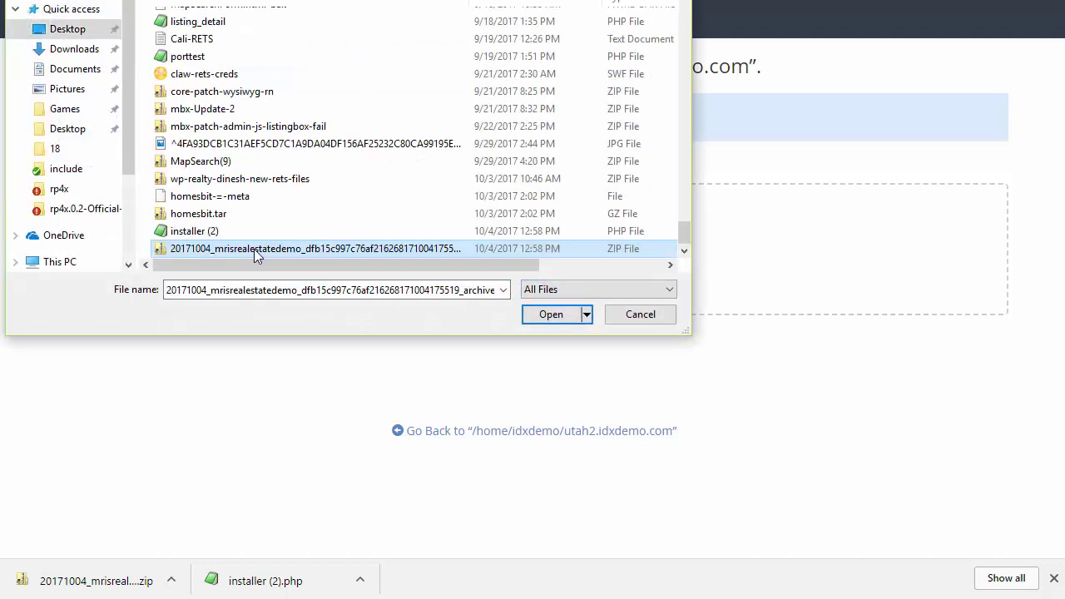
pyautogui.doubleClick(253, 249)
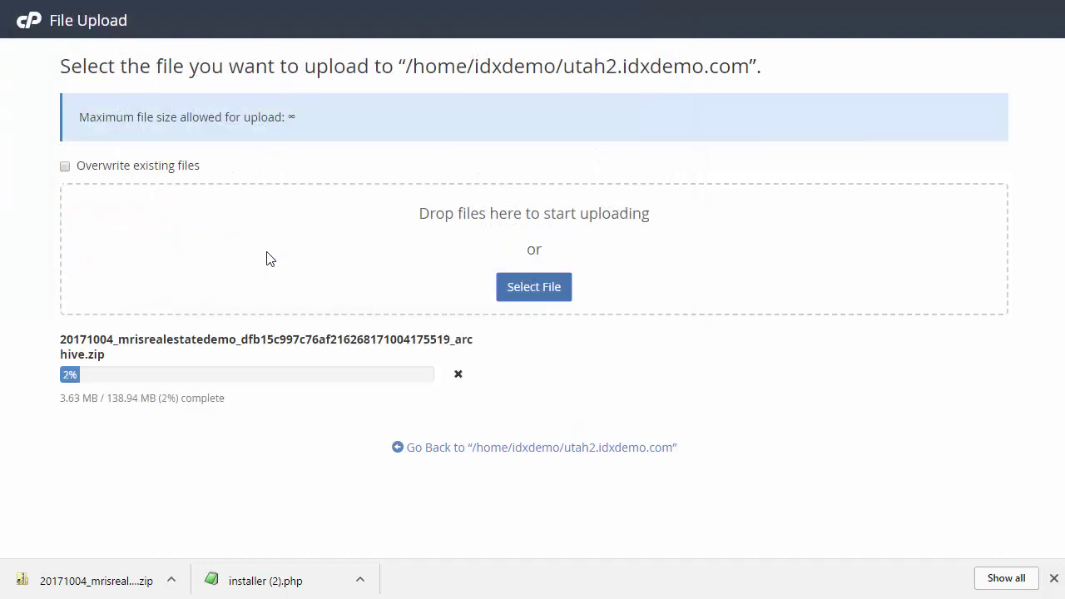
pyautogui.click(542, 289)
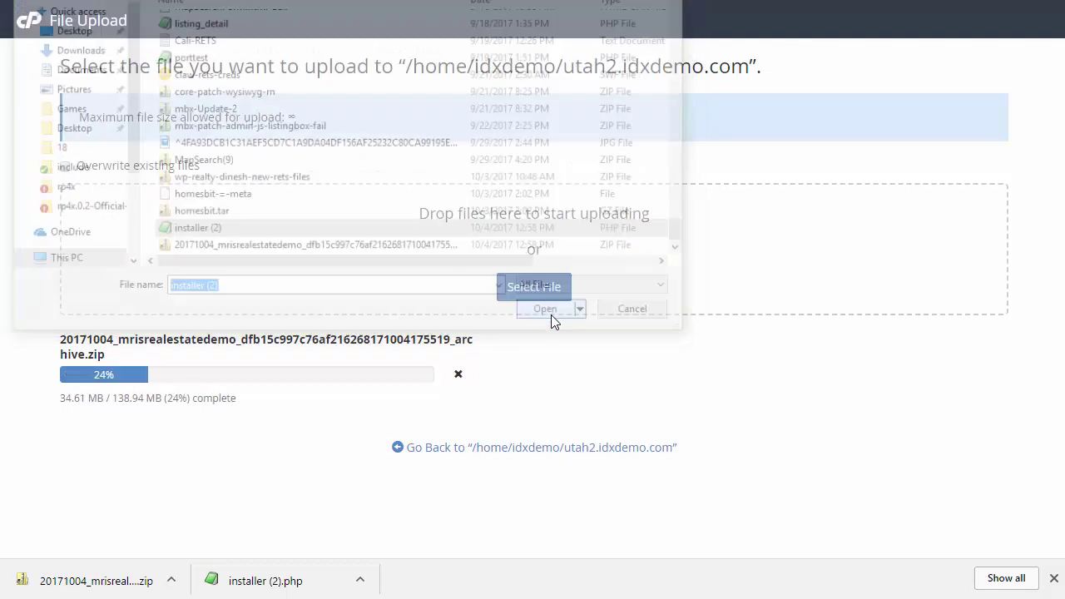
pyautogui.click(551, 314)
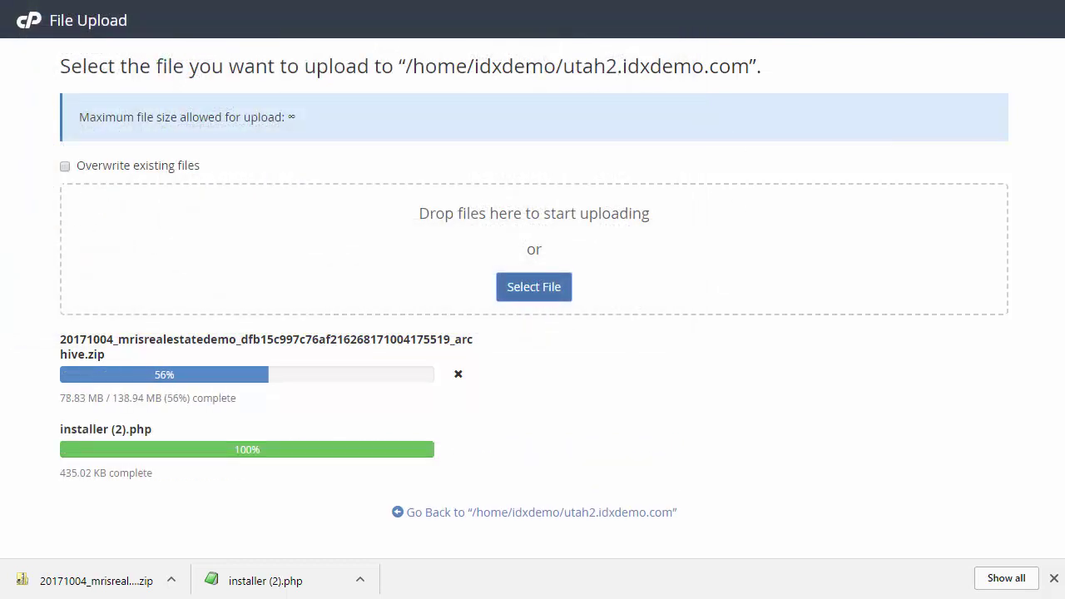
pyautogui.hotkey('ctrl', 'shift', 'Tab')
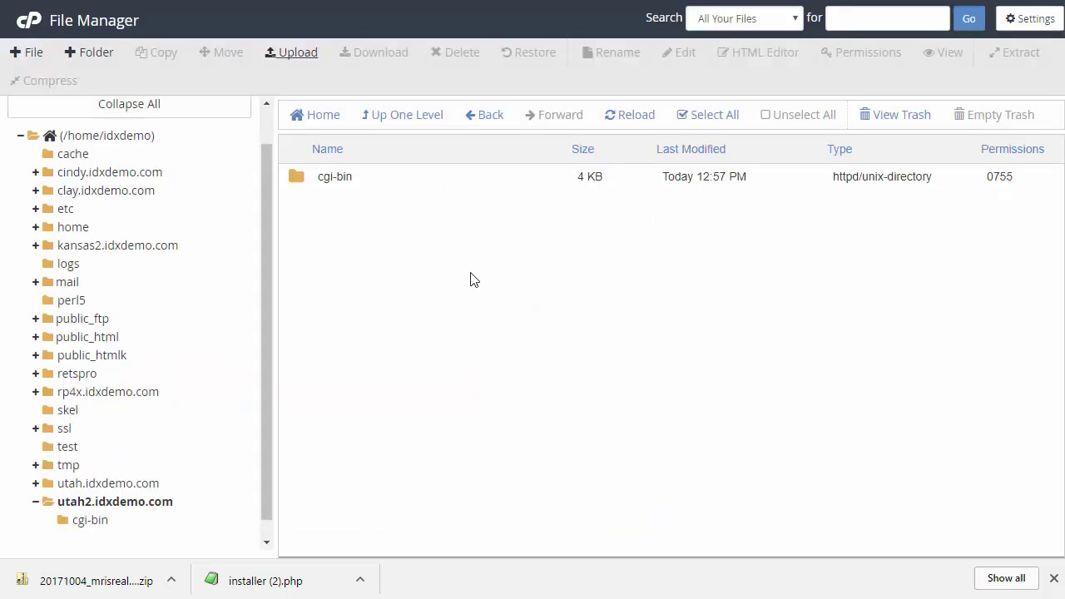
# - Reload the listing and rename installer (2).php to installer.php
pyautogui.click(632, 119)
pyautogui.click(363, 202)
pyautogui.click(300, 205)
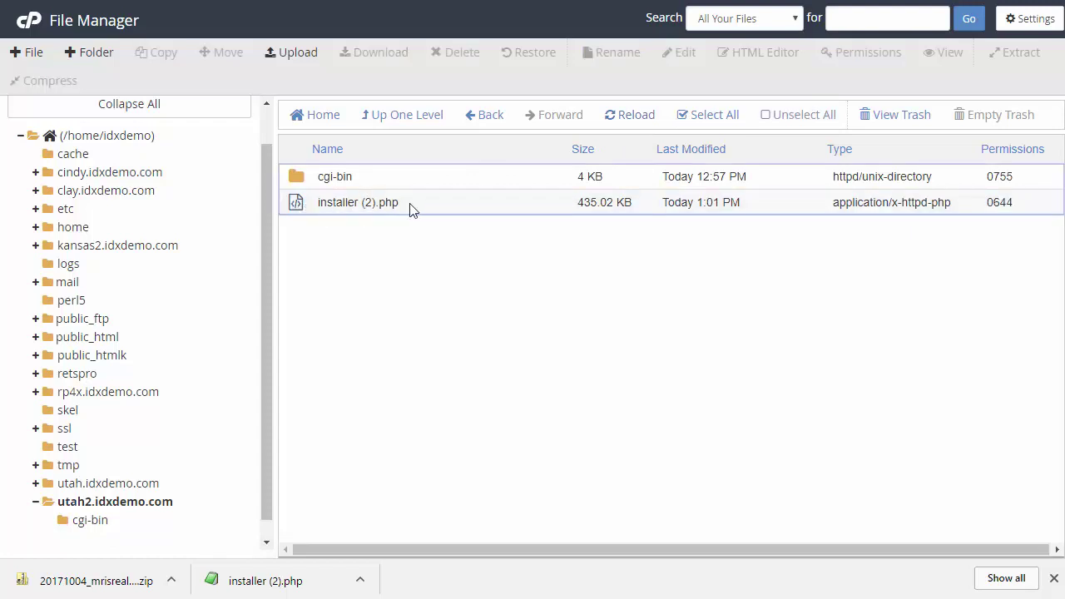
pyautogui.click(296, 206)
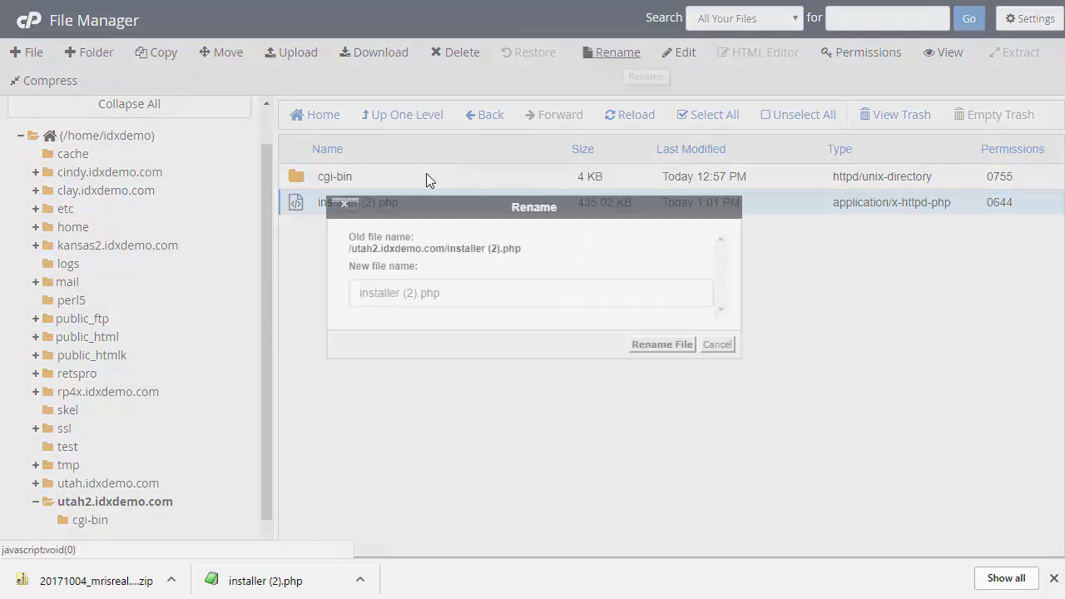
pyautogui.press('Left')
pyautogui.press('Left')
pyautogui.press('Left')
pyautogui.press('Left')
pyautogui.press('BackSpace')
pyautogui.press('BackSpace')
pyautogui.press('BackSpace')
pyautogui.press('BackSpace')
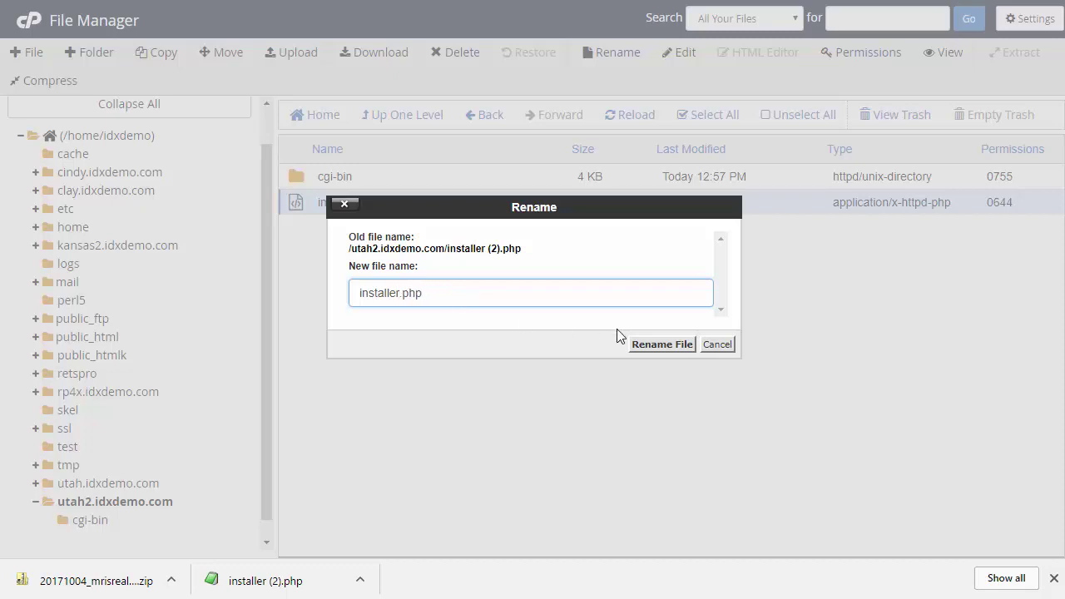
pyautogui.click(654, 347)
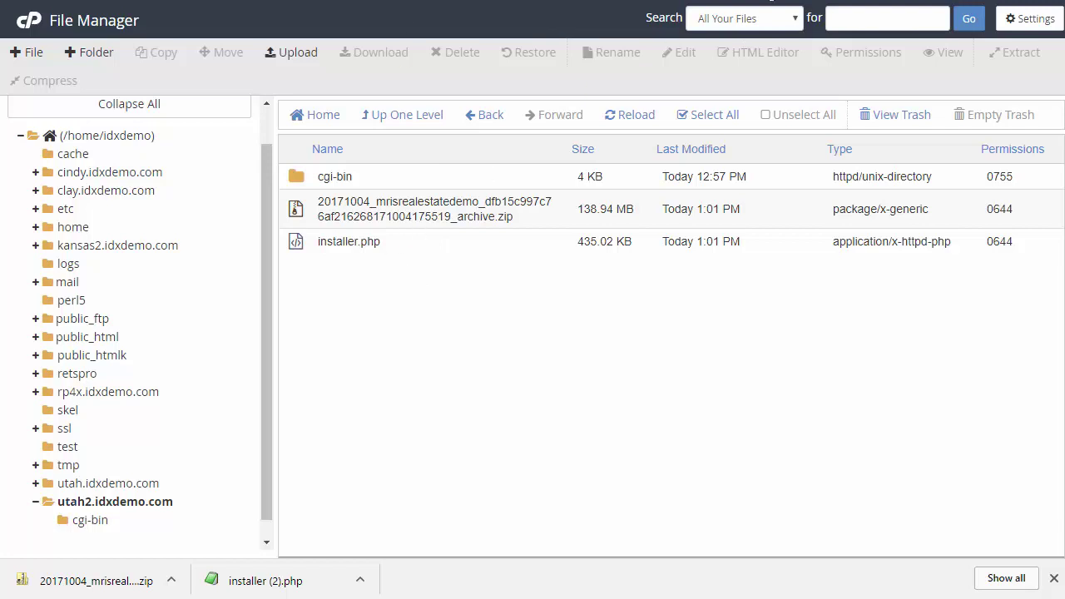
pyautogui.moveTo(383, 243)
pyautogui.mouseDown()
pyautogui.moveTo(320, 244)
pyautogui.moveTo(383, 249)
pyautogui.mouseUp()
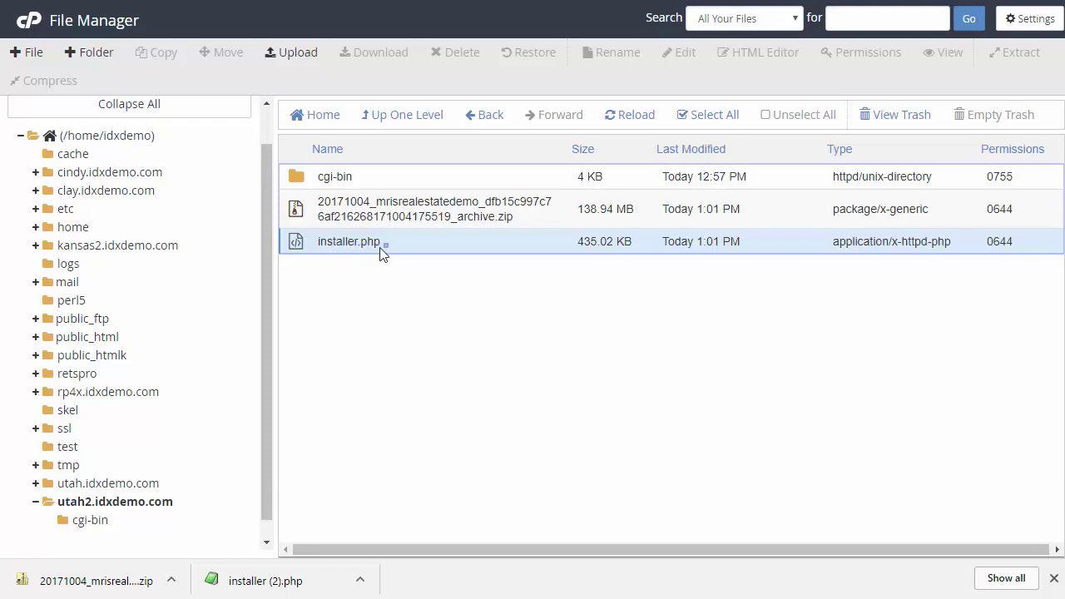
pyautogui.click(382, 251)
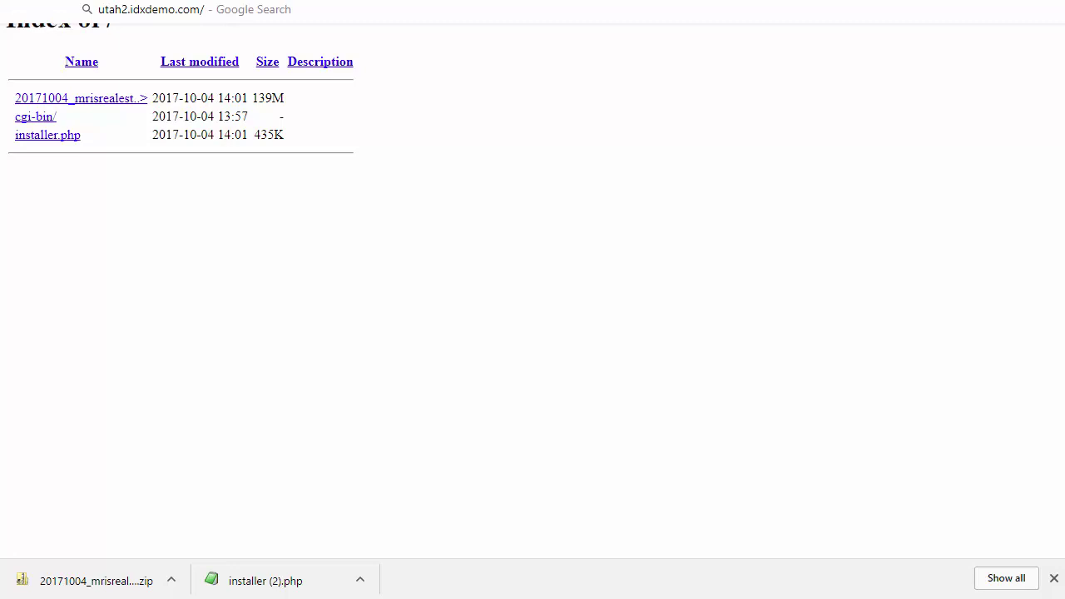
# - Load utah2.idxdemo.com/installer.php, accept the terms, and deploy the archive files
pyautogui.write('installer.php')
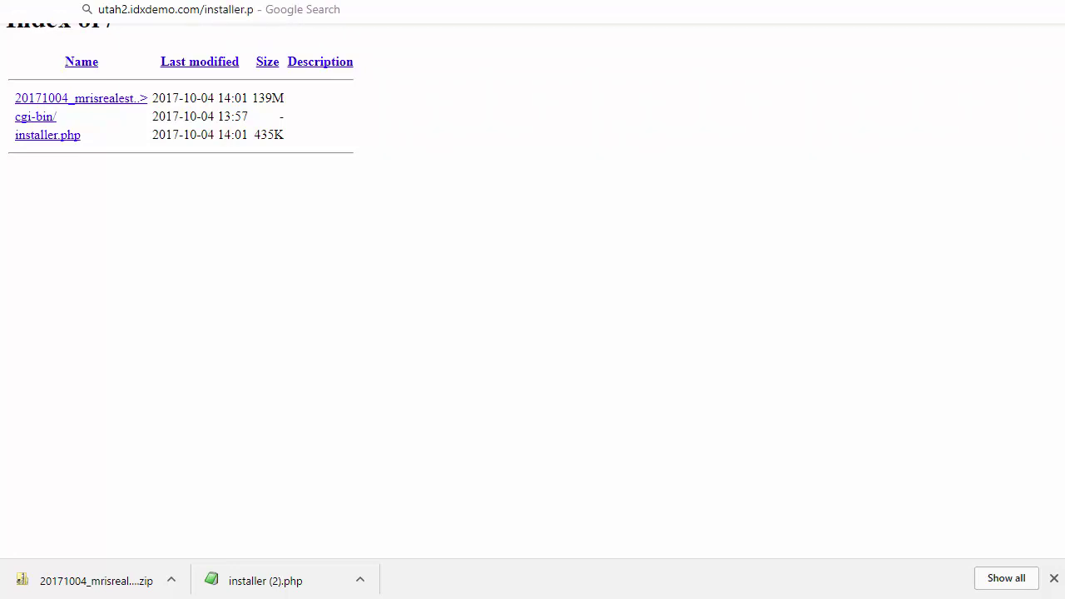
pyautogui.press('Return')
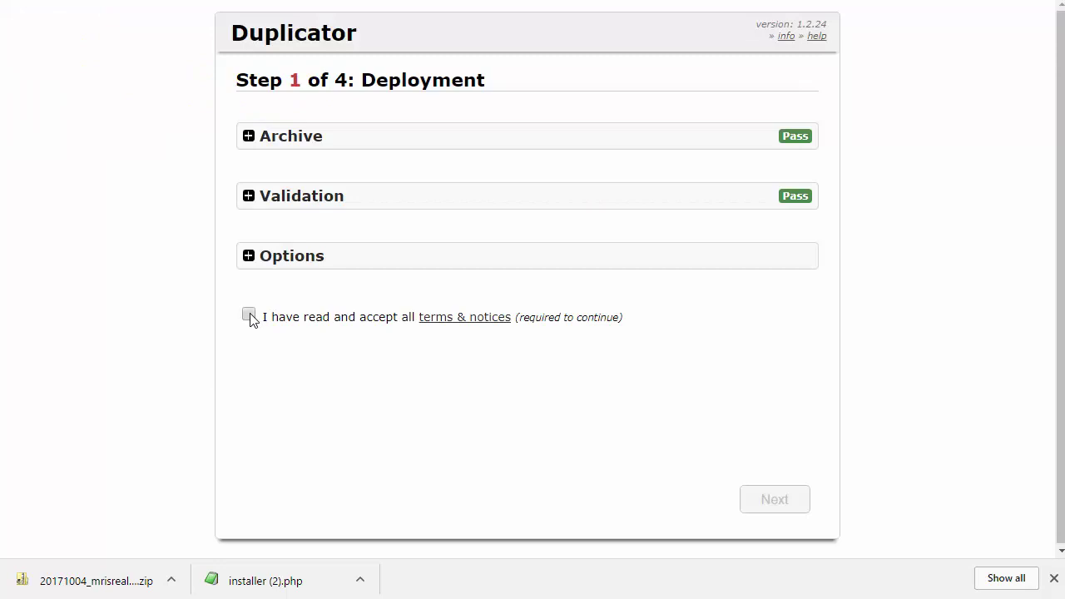
pyautogui.click(249, 316)
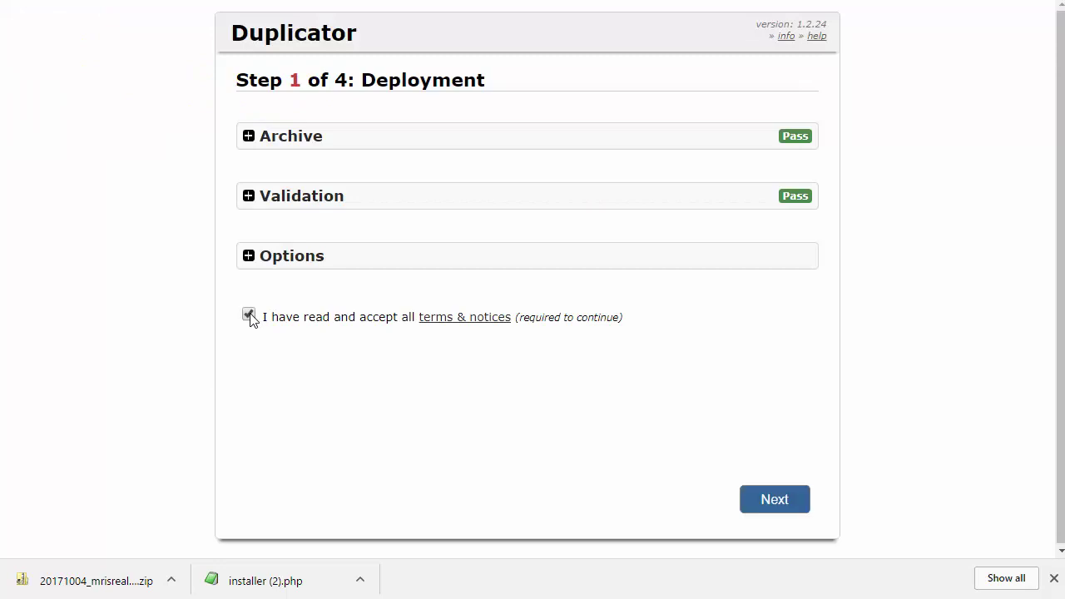
pyautogui.click(765, 503)
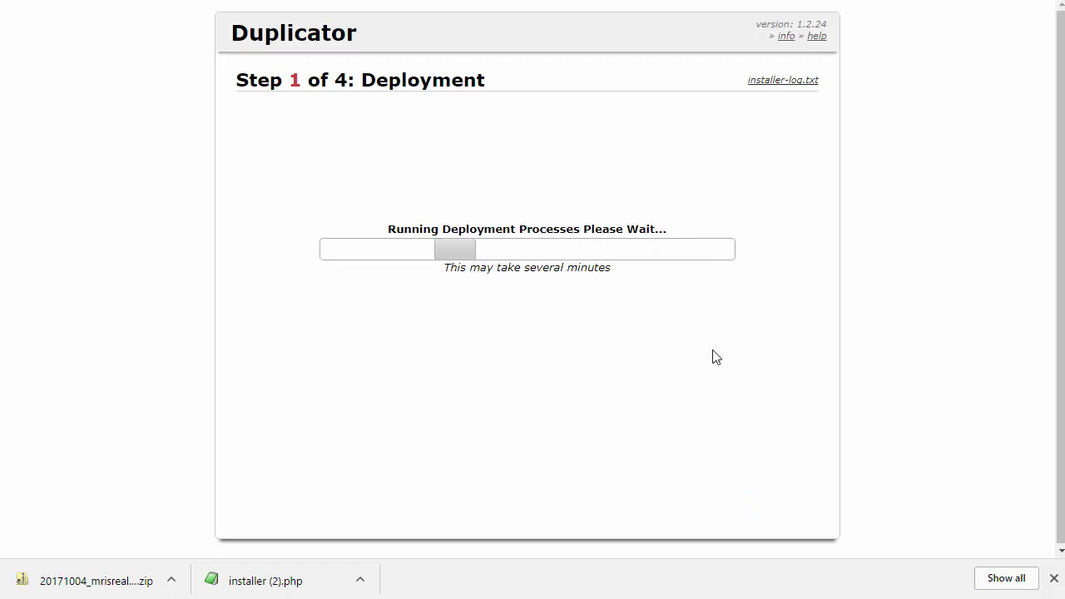
pyautogui.click(385, 249)
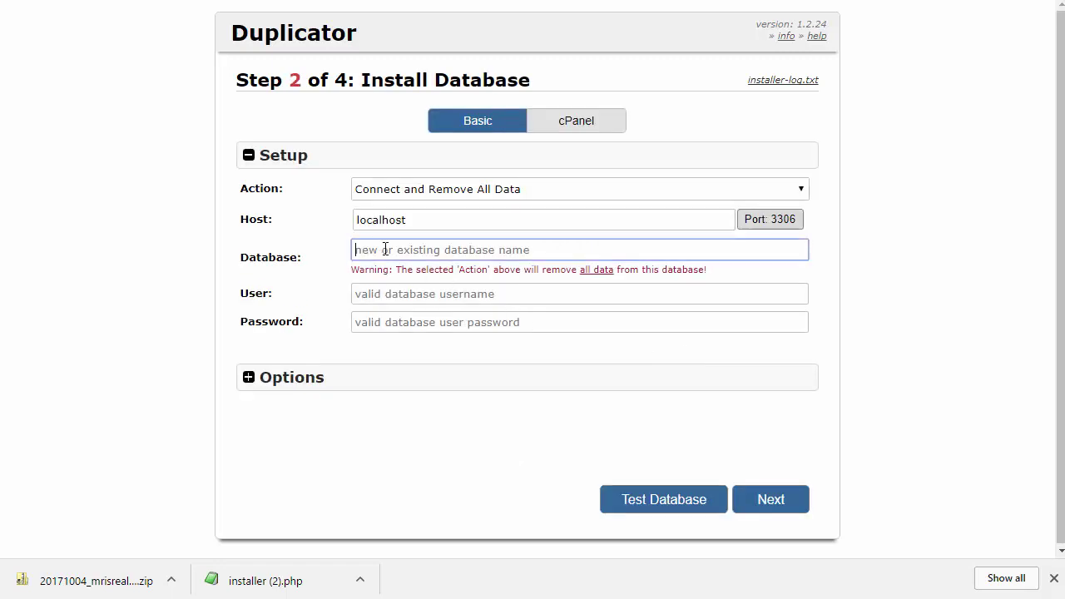
# - Enter database idxdemo_utah2 and its user, test the connection, and confirm the install
pyautogui.click(386, 249)
pyautogui.write('idxdemo_utah2')
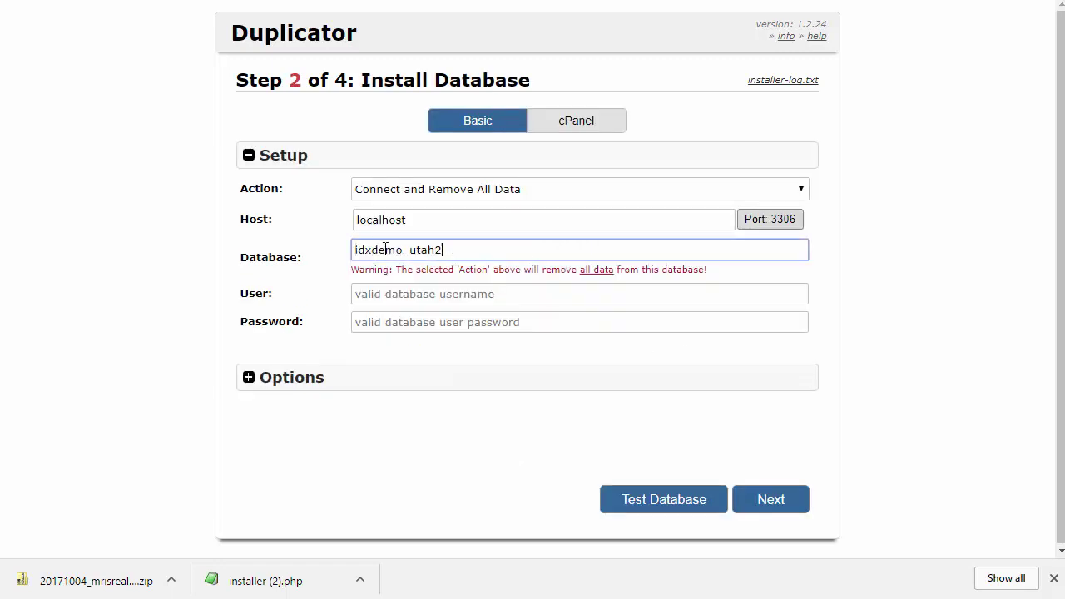
pyautogui.click(403, 293)
pyautogui.hotkey('ctrl', 'v')
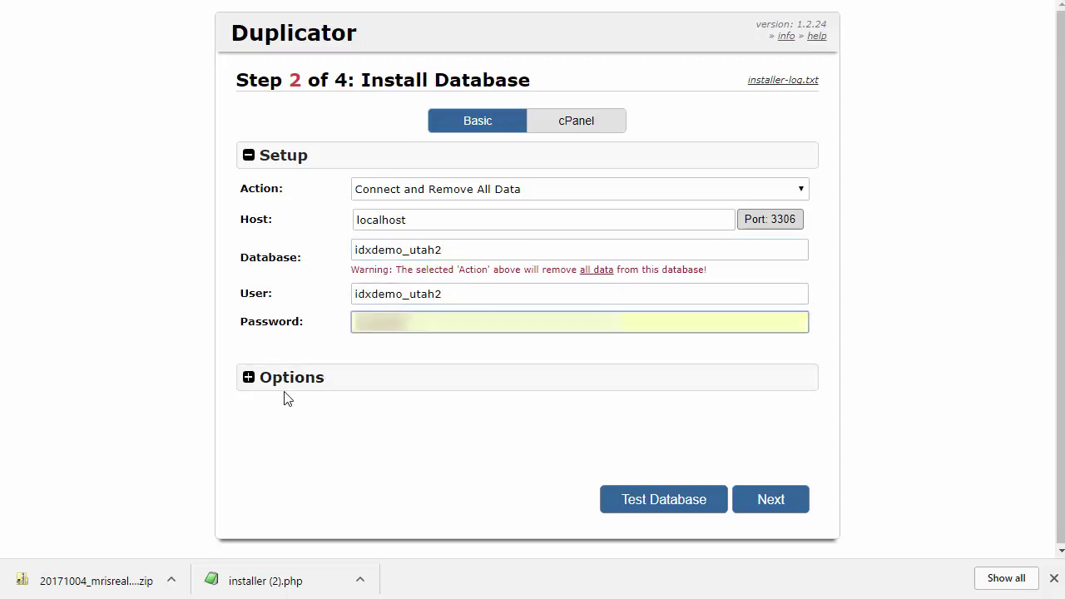
pyautogui.click(249, 381)
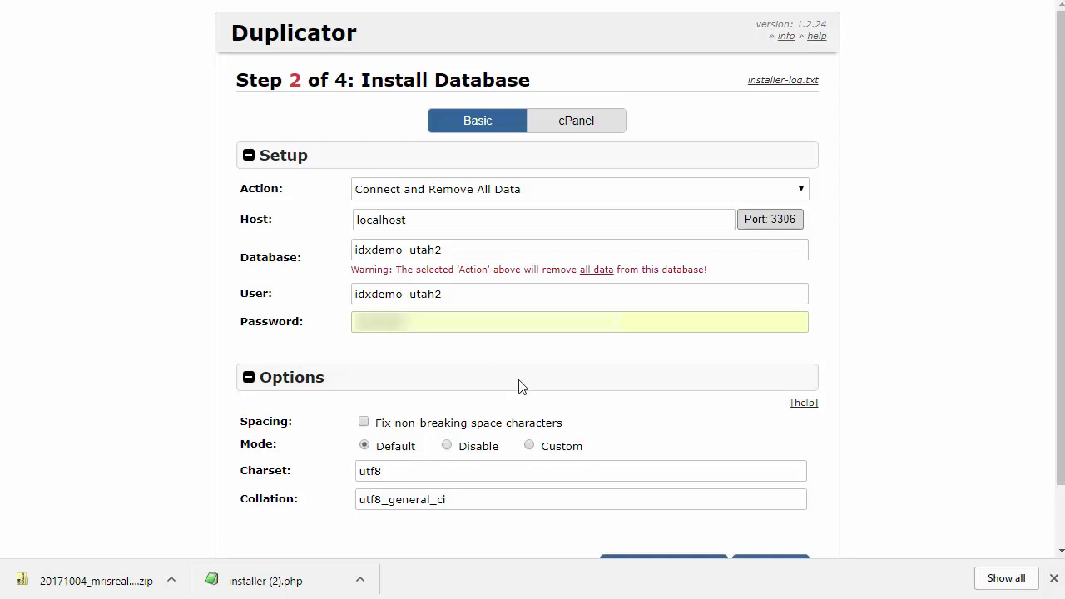
pyautogui.click(249, 379)
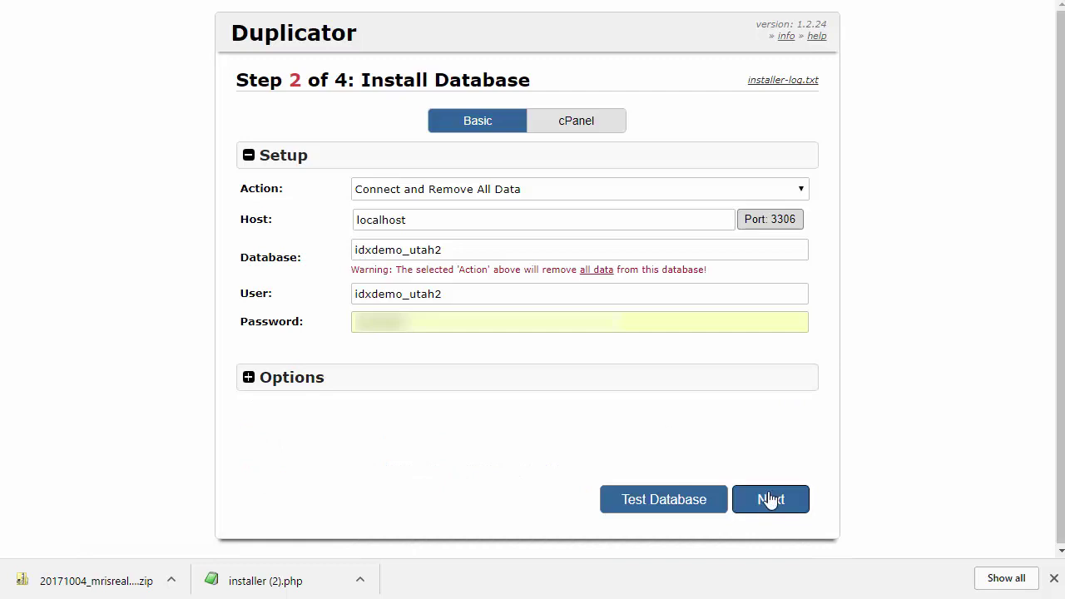
pyautogui.click(707, 499)
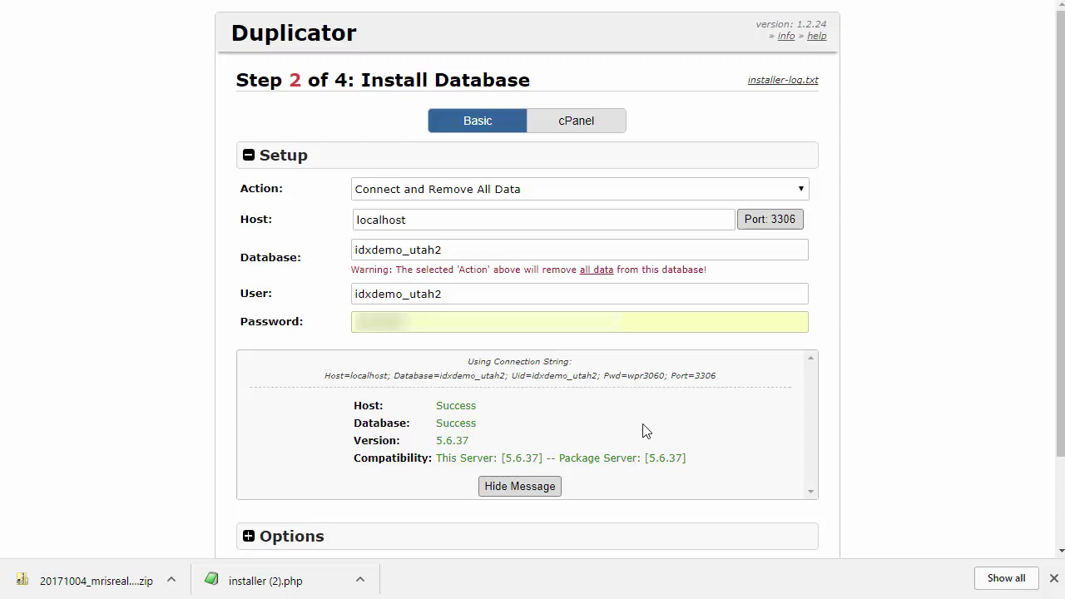
pyautogui.click(537, 489)
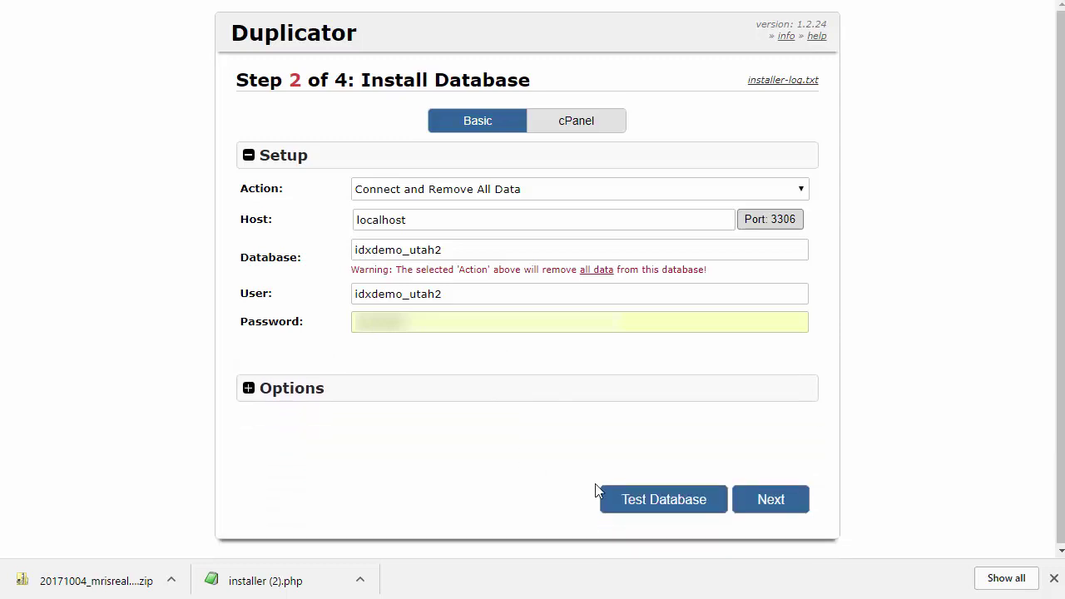
pyautogui.click(767, 503)
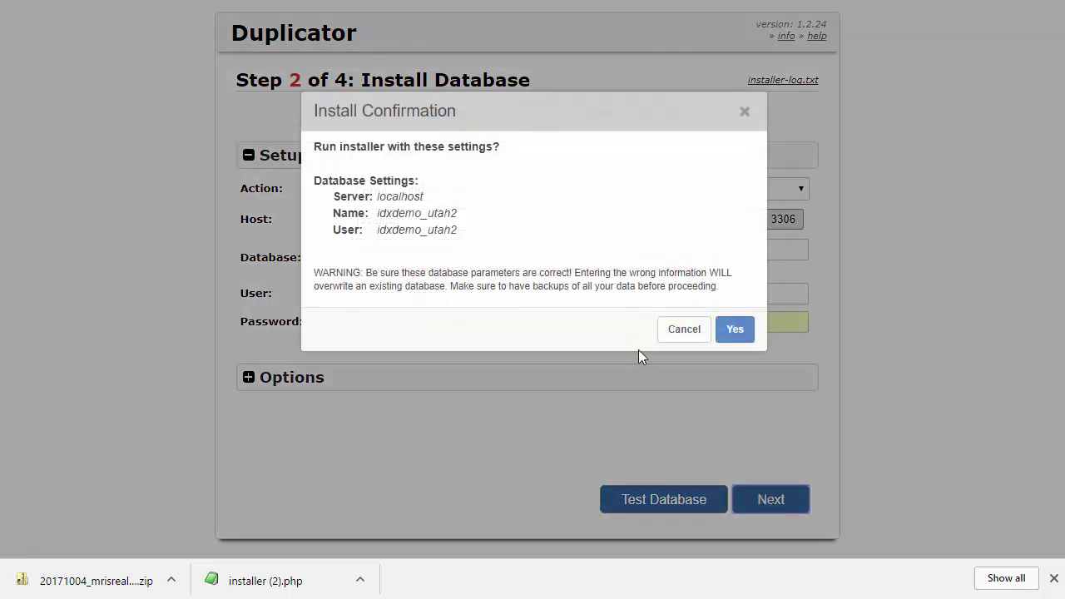
pyautogui.click(732, 330)
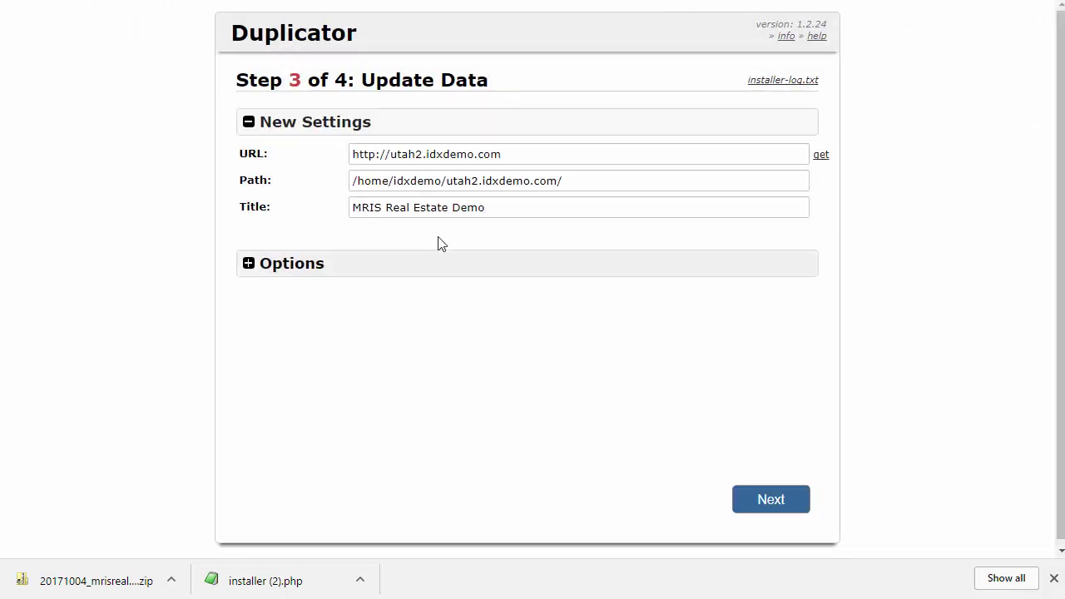
# - Change the site title from MRIS to Utah Real Estate Demo and finish the installer
pyautogui.moveTo(383, 207); pyautogui.dragTo(350, 210)
pyautogui.write('Utah')
pyautogui.click(768, 508)
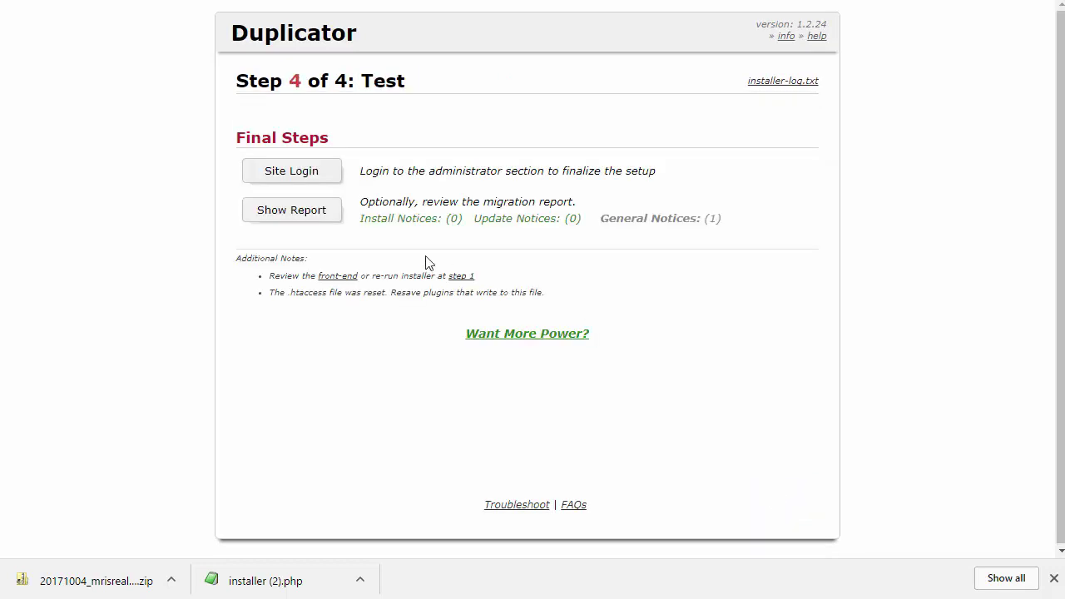
pyautogui.click(310, 179)
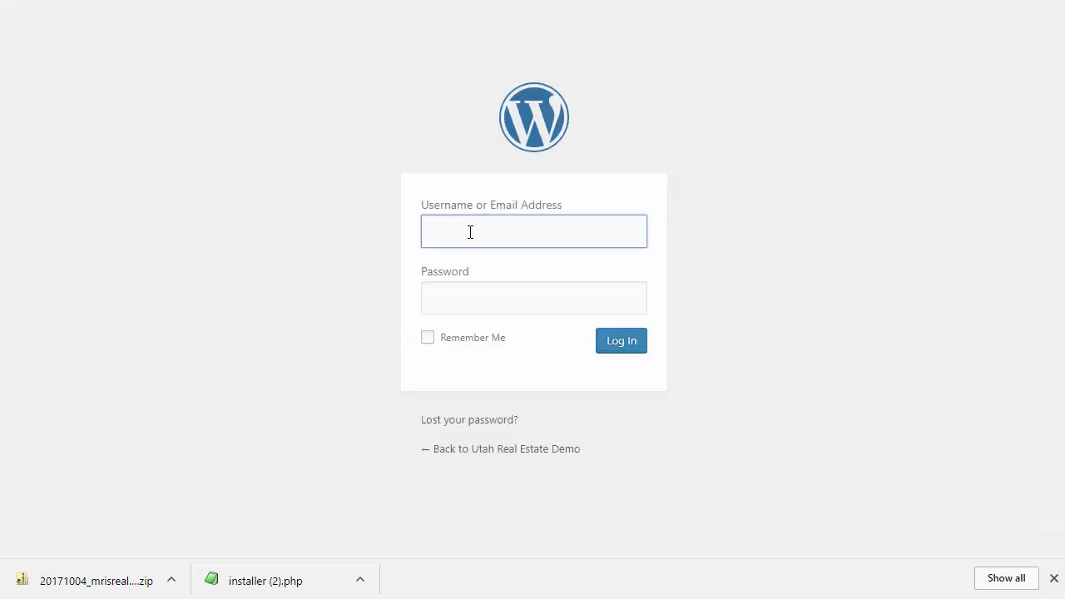
# - Log in to the migrated site with the saved administrator credentials
pyautogui.click(469, 233)
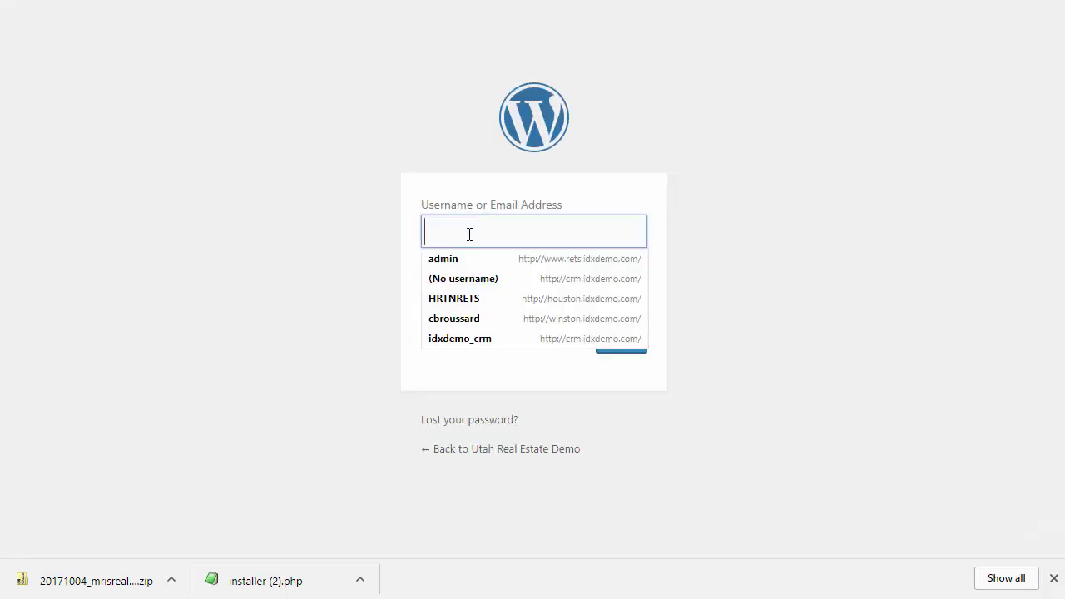
pyautogui.click(457, 264)
pyautogui.click(627, 349)
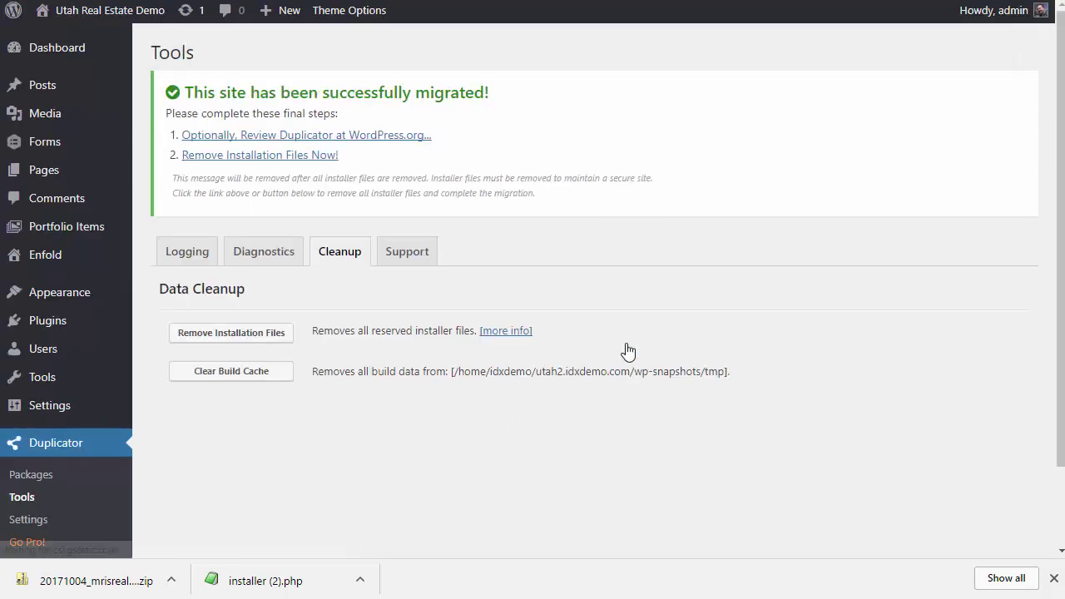
# - Remove the installation files and clear Duplicator's build cache on Tools > Cleanup
pyautogui.click(245, 341)
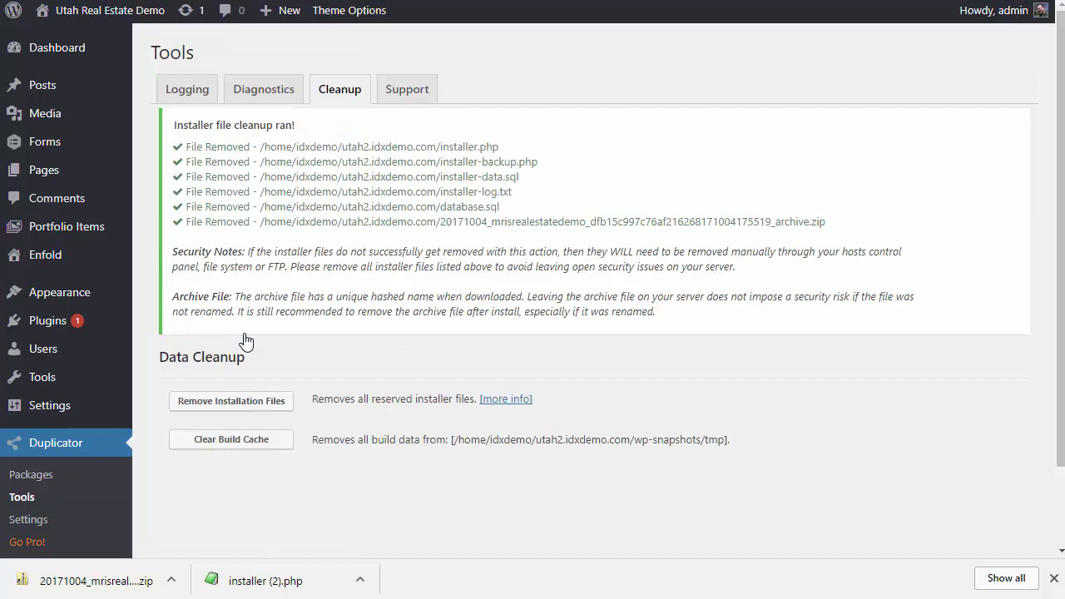
pyautogui.click(246, 447)
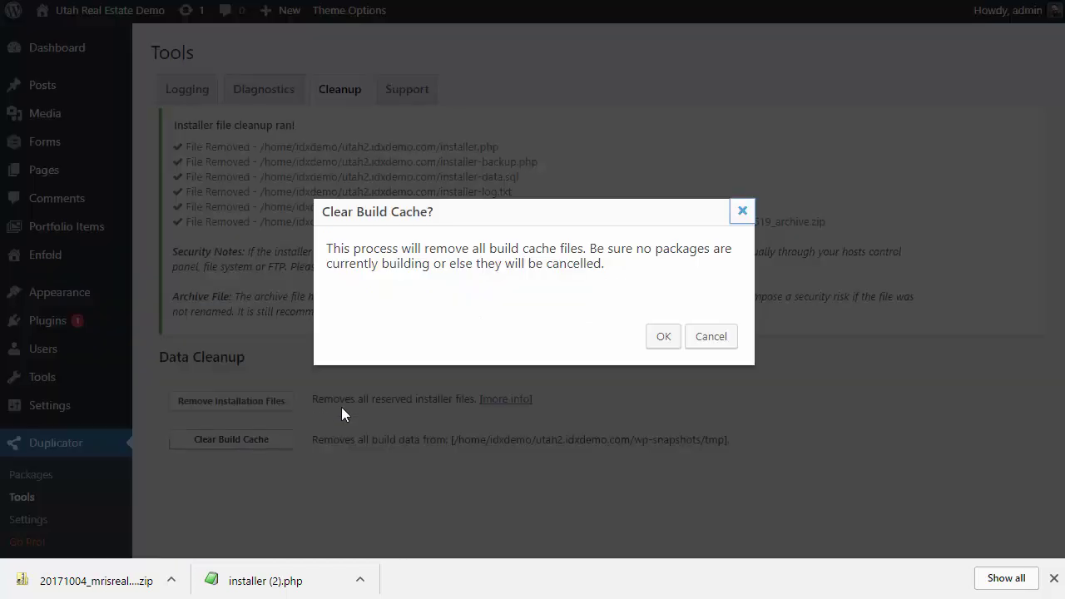
pyautogui.click(667, 339)
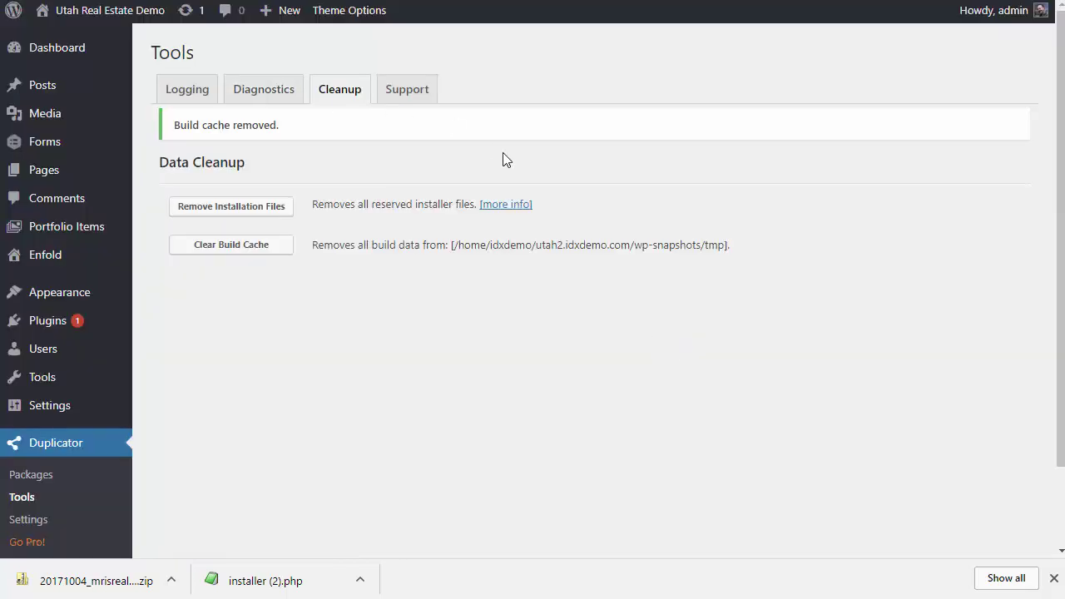
# - Activate RETS PRO - WPR4x 4.0.3 under Installed Plugins, then view the public home page
pyautogui.moveTo(47, 329)
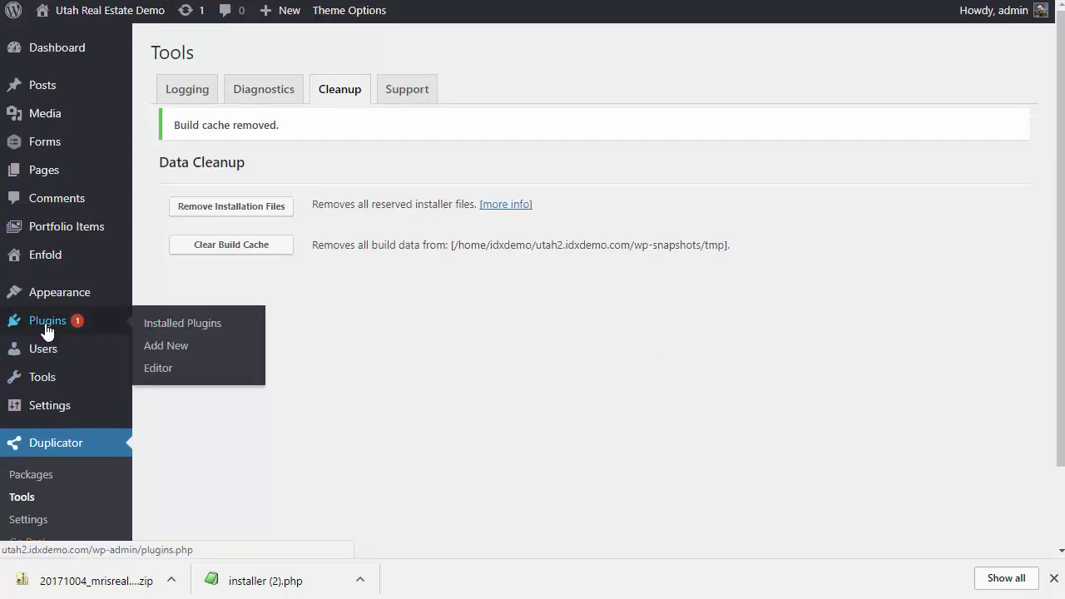
pyautogui.click(46, 330)
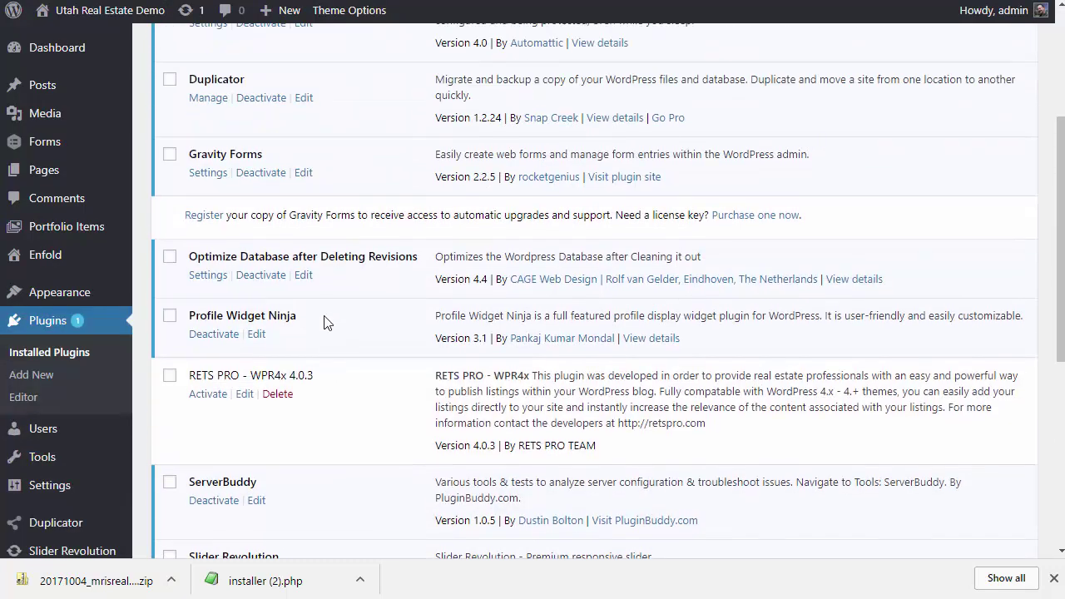
pyautogui.click(208, 394)
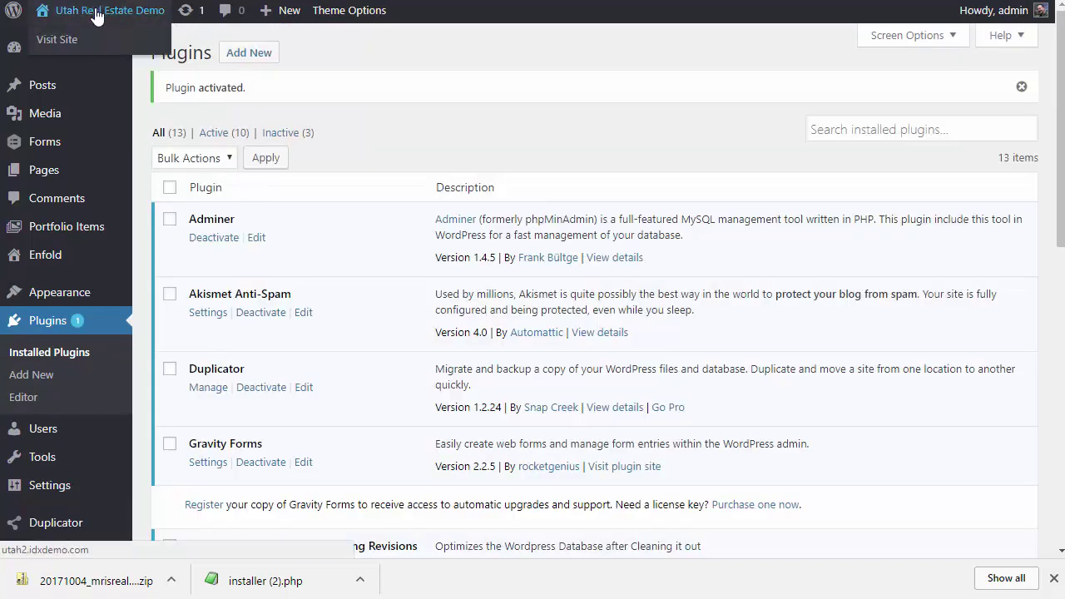
pyautogui.click(97, 13)
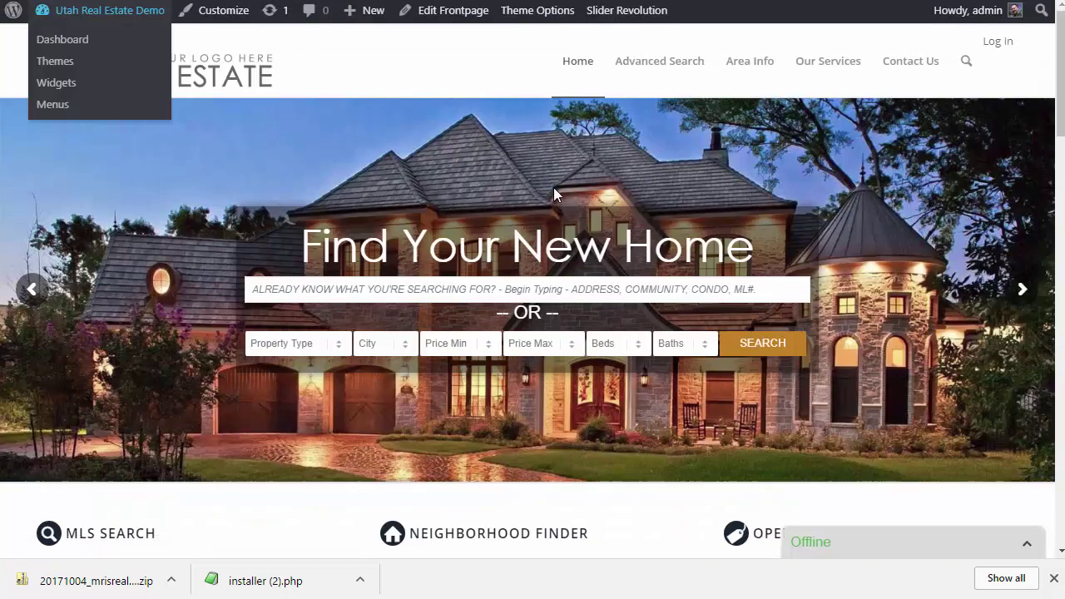
# - Search all properties from the home page and browse the 63355 priced listing cards
pyautogui.click(762, 348)
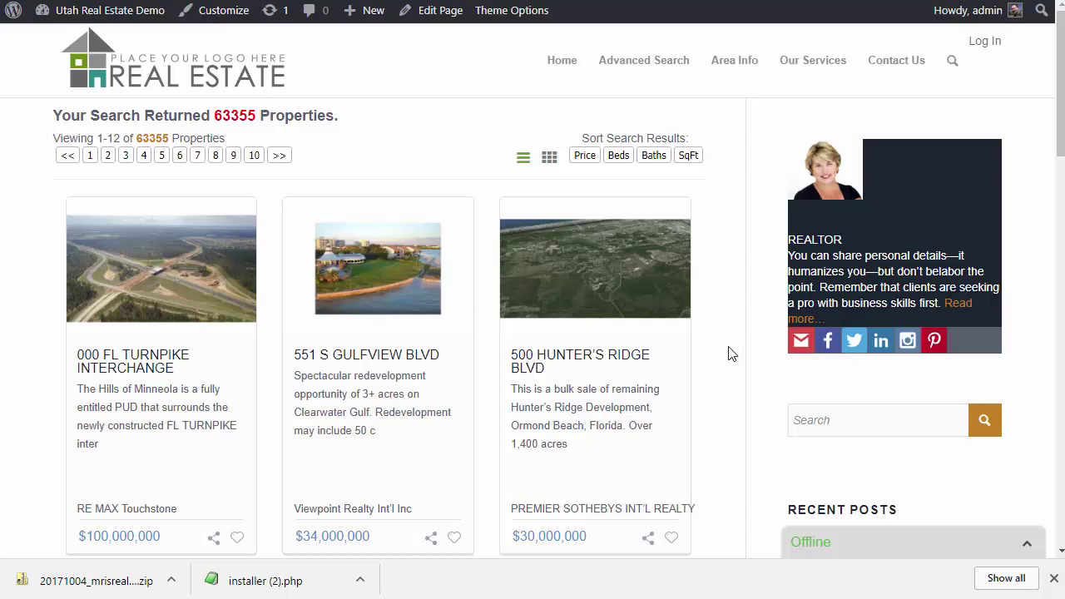
pyautogui.scroll(-4, 729, 354)
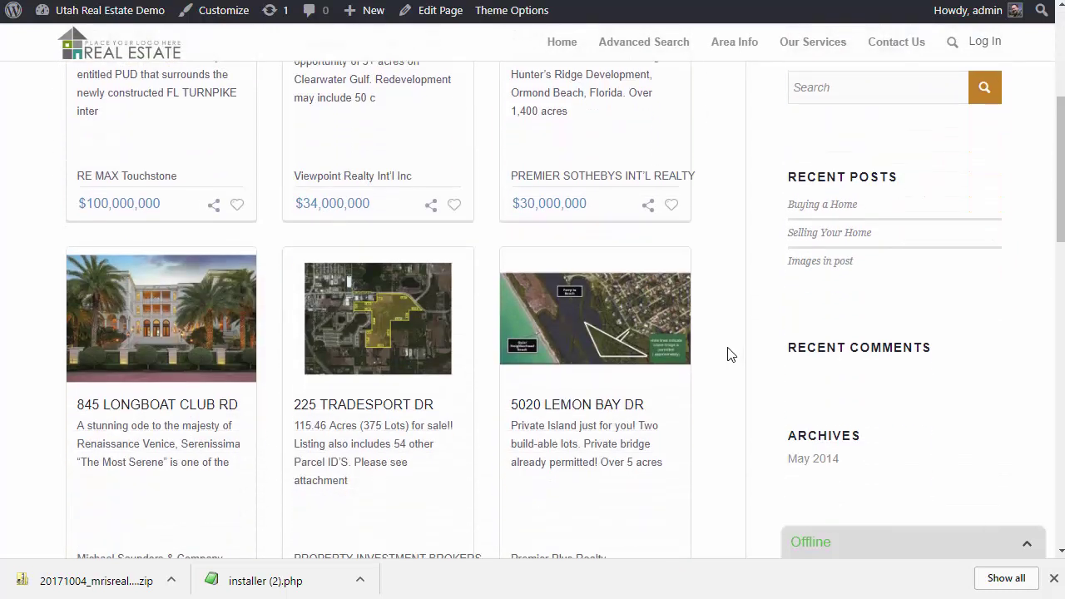
pyautogui.scroll(-4, 729, 355)
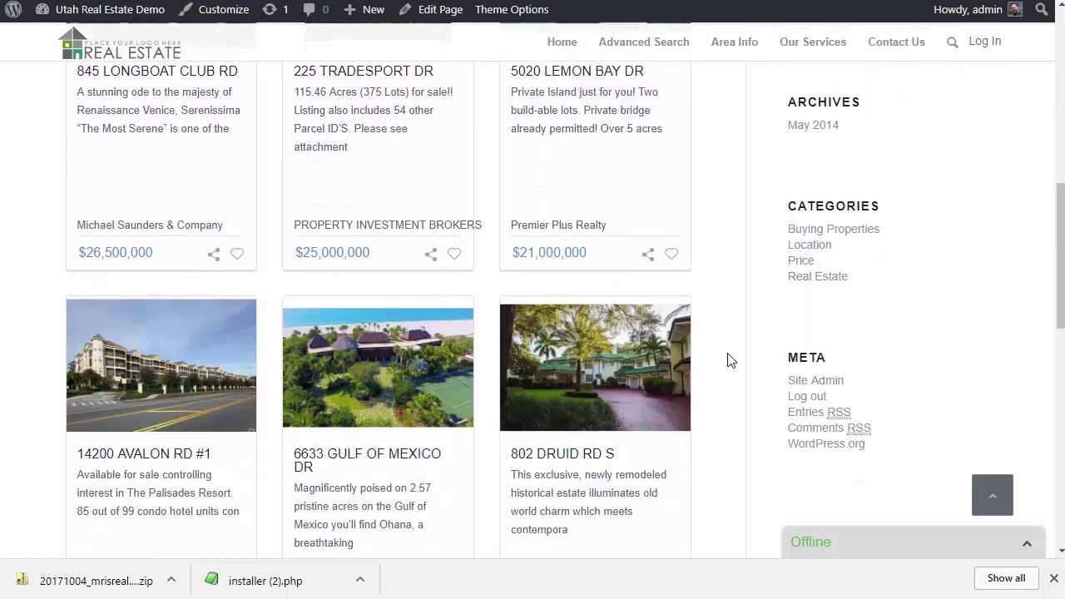
pyautogui.scroll(-6, 728, 360)
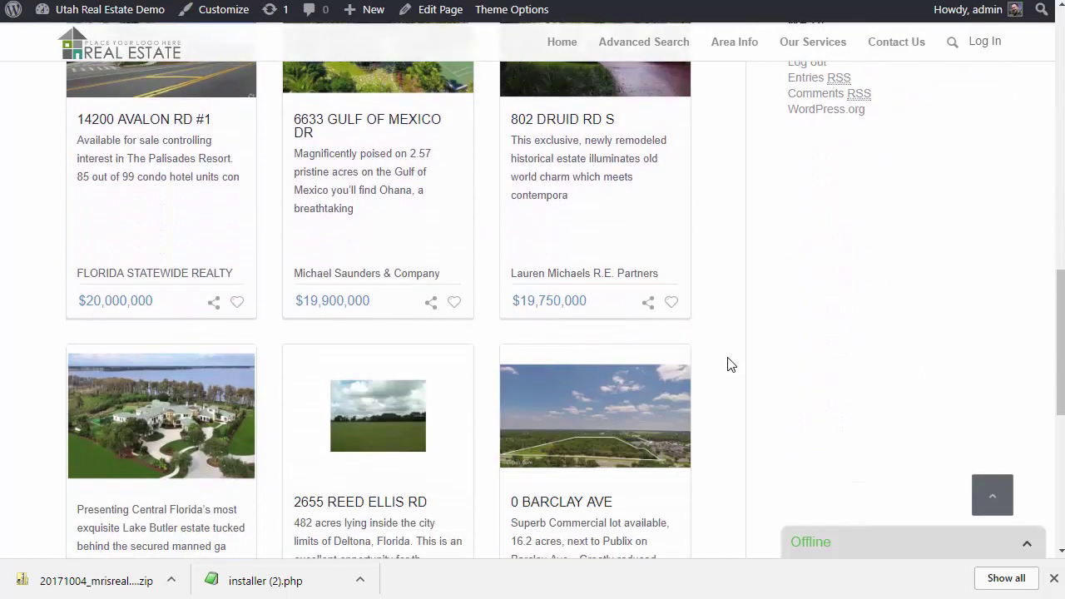
pyautogui.scroll(-2, 728, 365)
pyautogui.scroll(5, 728, 364)
pyautogui.scroll(-2, 730, 367)
pyautogui.scroll(10, 730, 367)
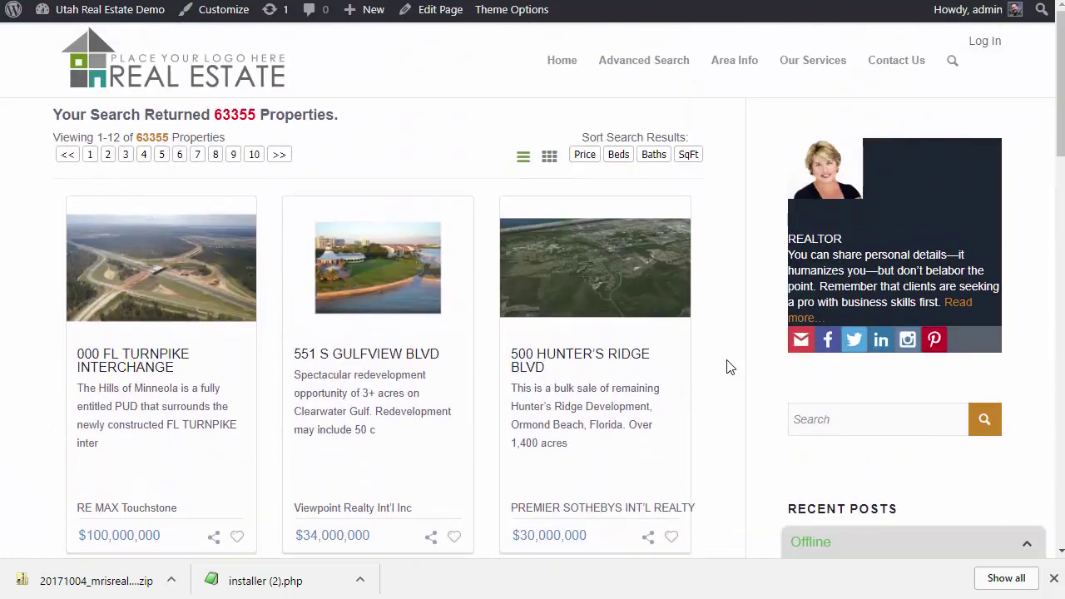